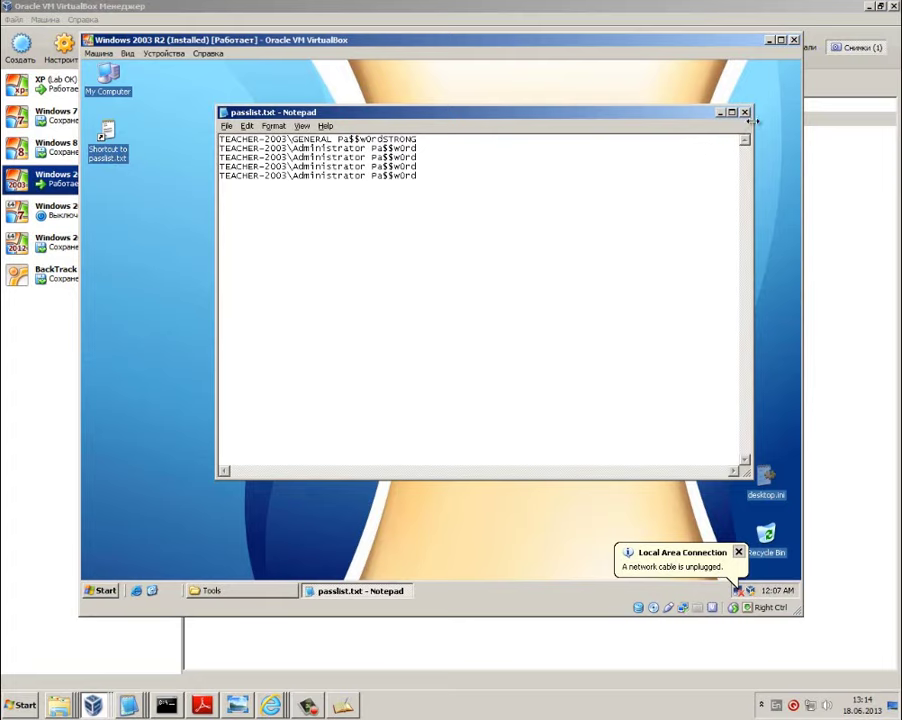
# Close the passlist.txt document and load the CEHv8 Volume-2.iso image into the virtual machine's optical drive
pyautogui.click(745, 111)
pyautogui.click(160, 54)
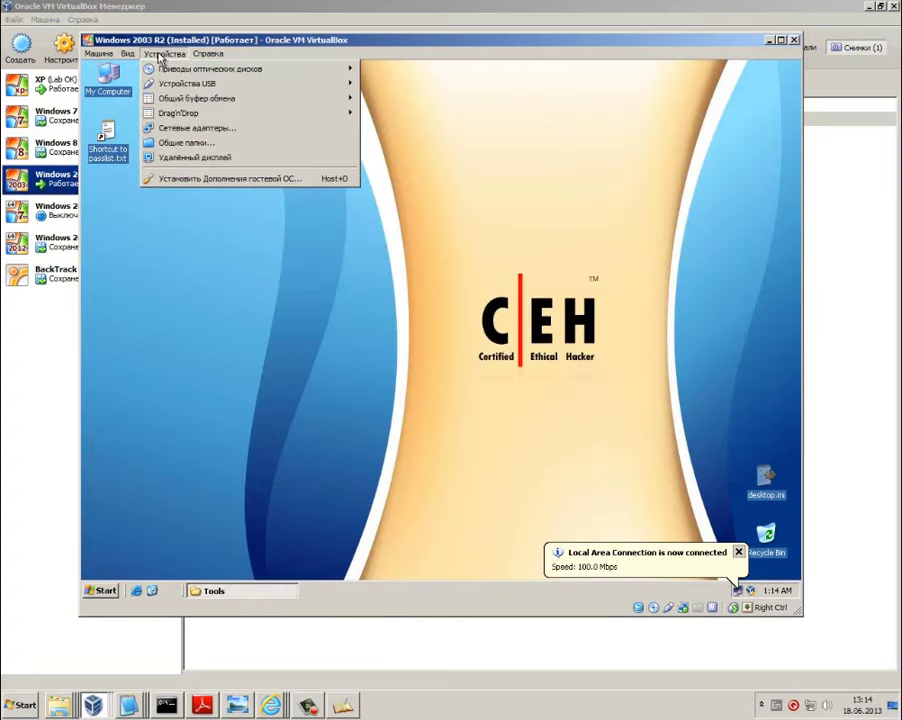
pyautogui.moveTo(264, 72)
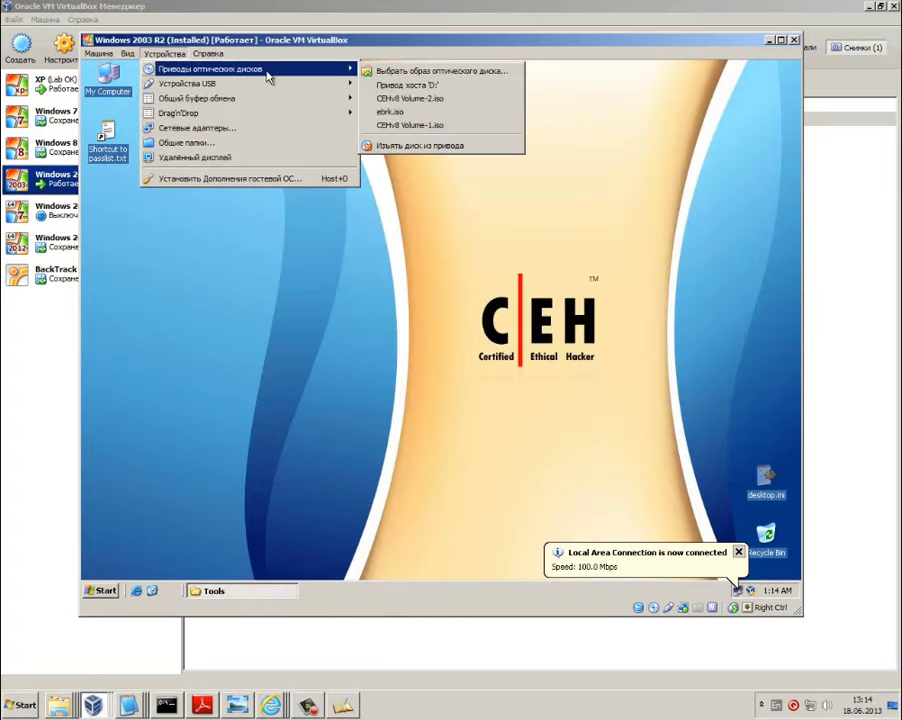
pyautogui.click(421, 100)
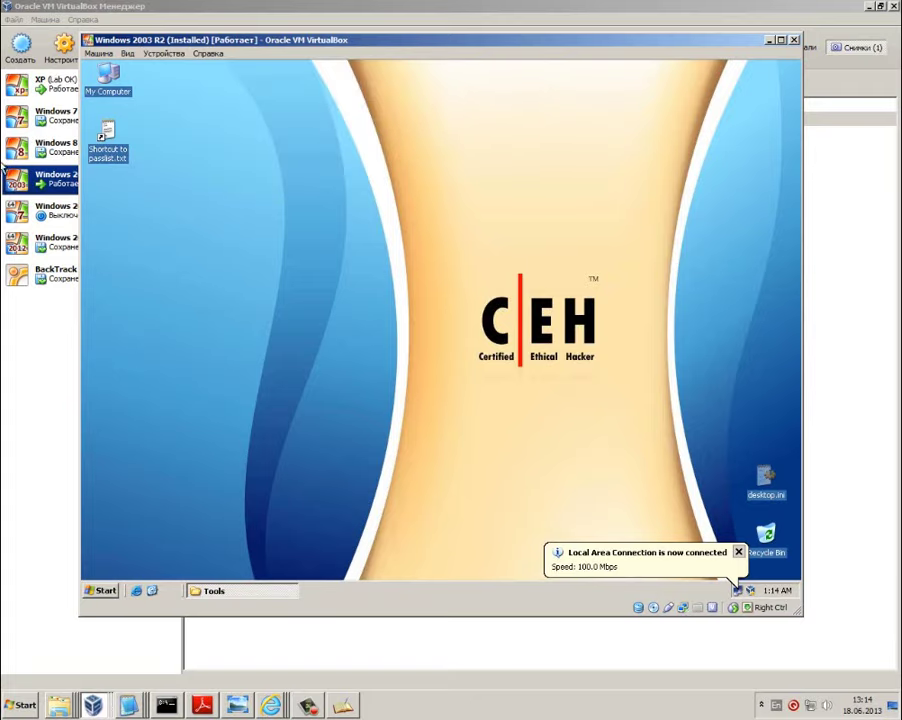
# Open My Computer in the guest, then eject the optical disc image and load CEHv8 Volume-2.iso again
pyautogui.doubleClick(123, 89)
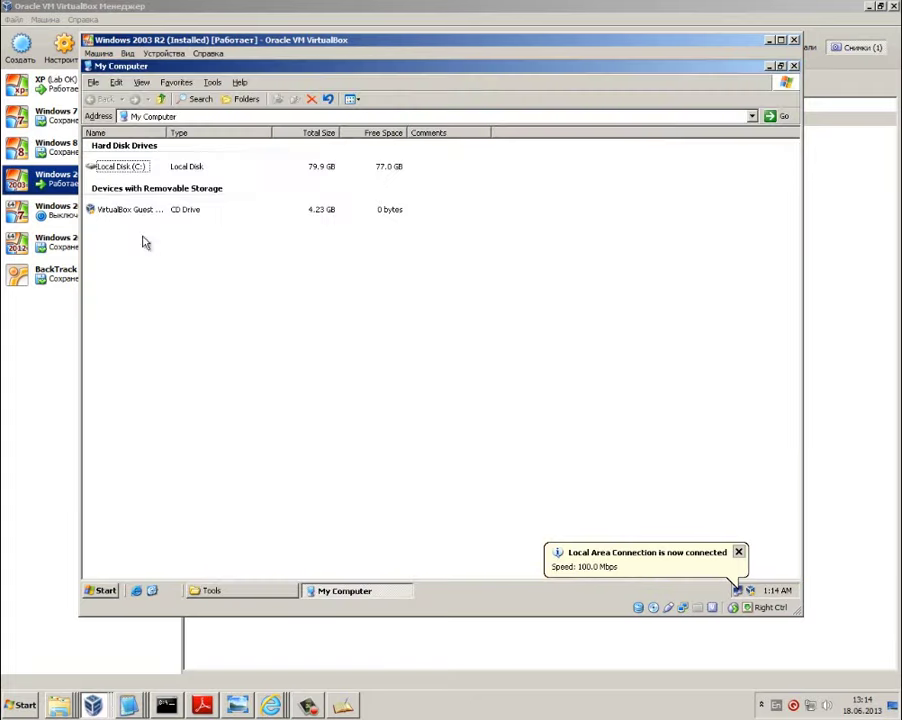
pyautogui.click(165, 53)
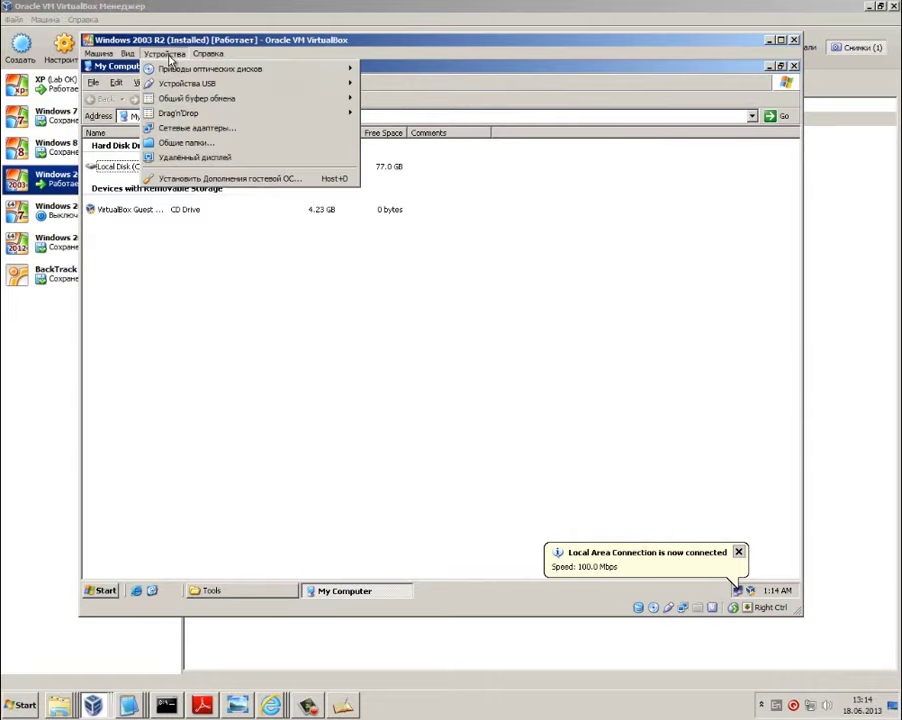
pyautogui.moveTo(206, 72)
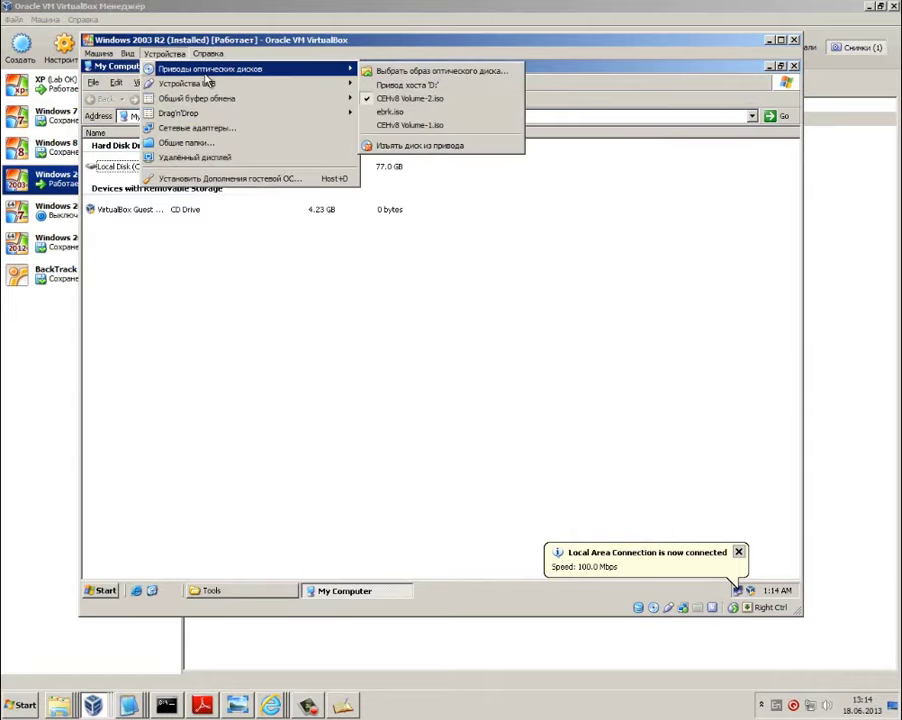
pyautogui.click(446, 146)
pyautogui.click(165, 53)
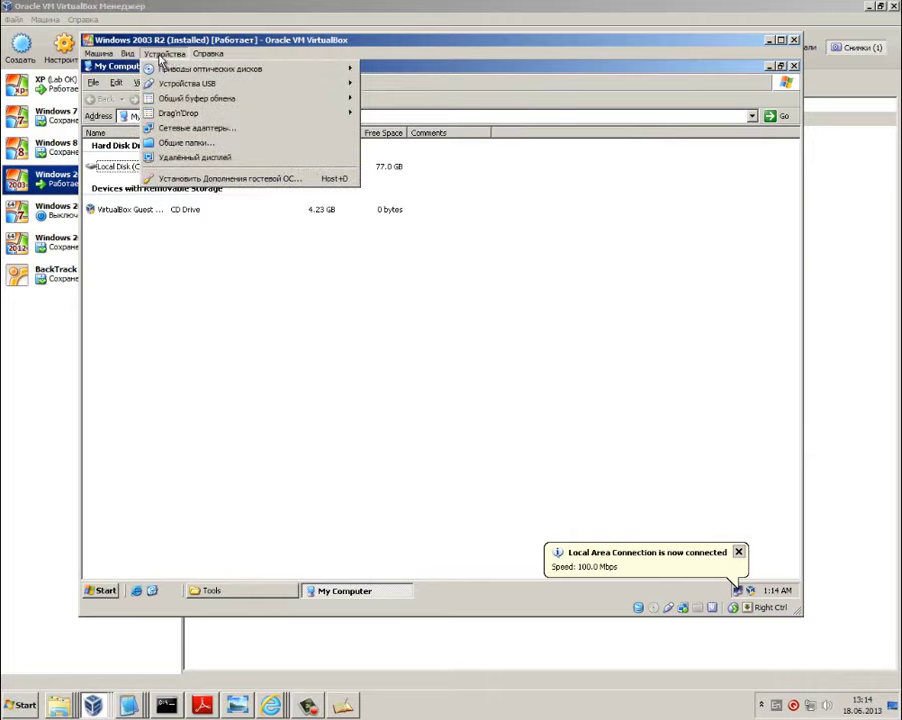
pyautogui.moveTo(290, 69)
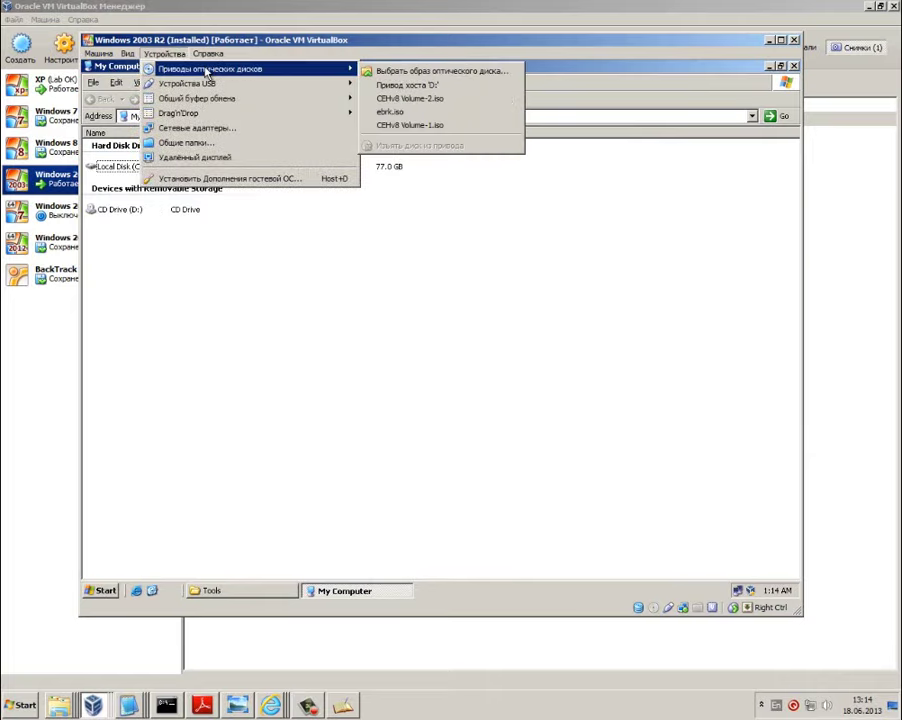
pyautogui.click(419, 100)
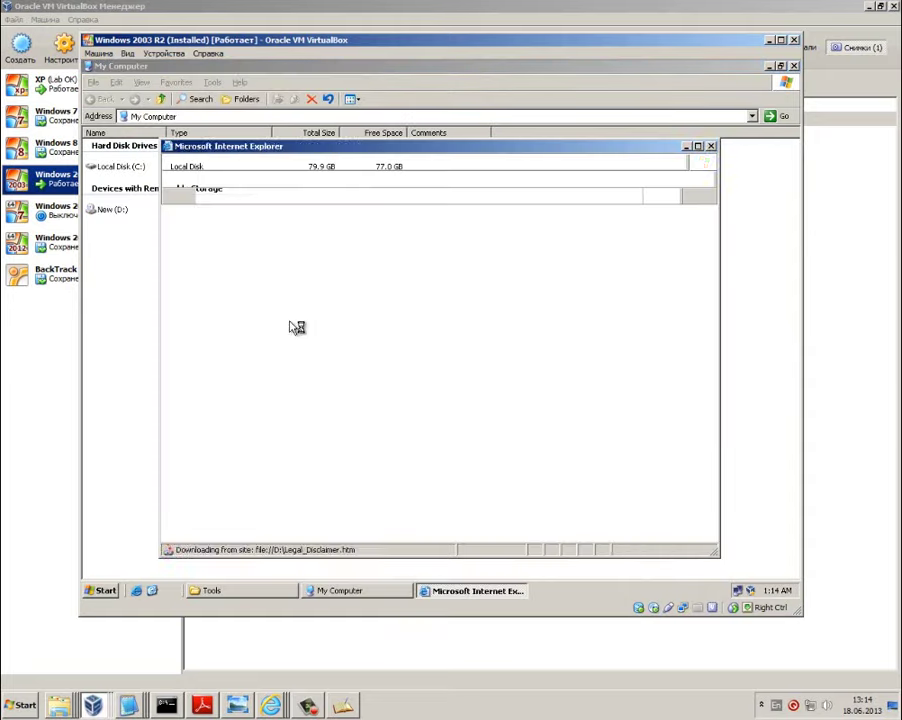
# Close the disc's auto-opened web page and open the CEHv8 Module 05 System Hacking folder on drive D:
pyautogui.click(711, 146)
pyautogui.click(108, 209)
pyautogui.rightClick(117, 210)
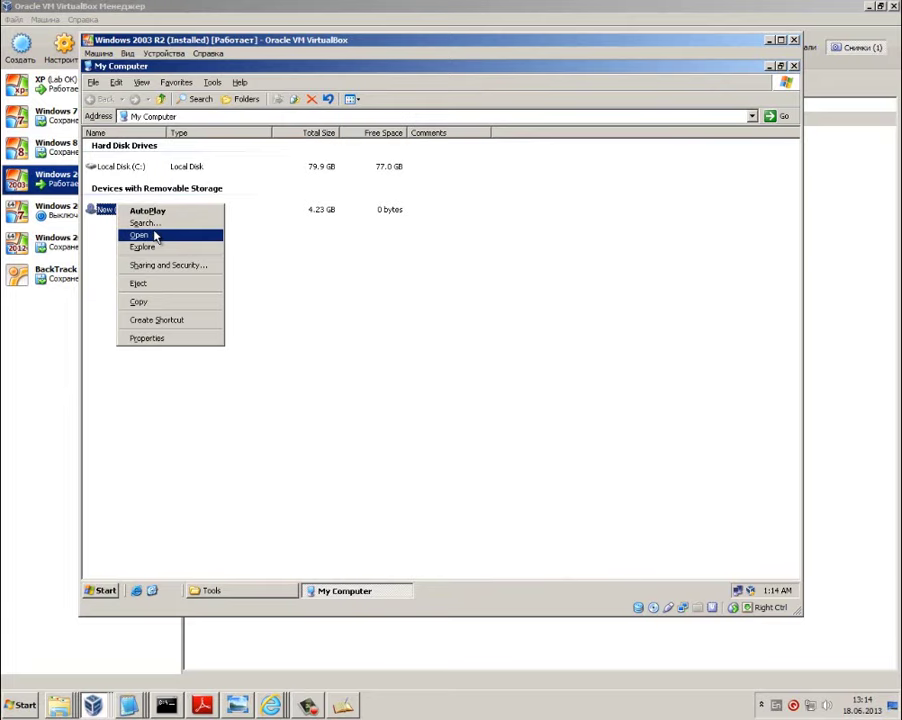
pyautogui.click(155, 236)
pyautogui.click(175, 146)
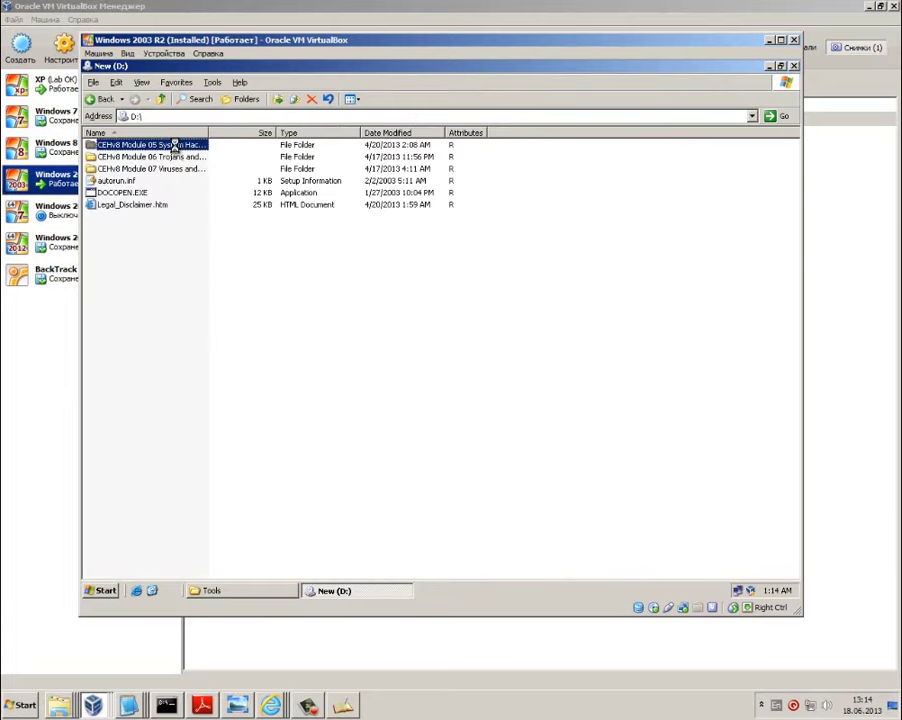
pyautogui.doubleClick(175, 146)
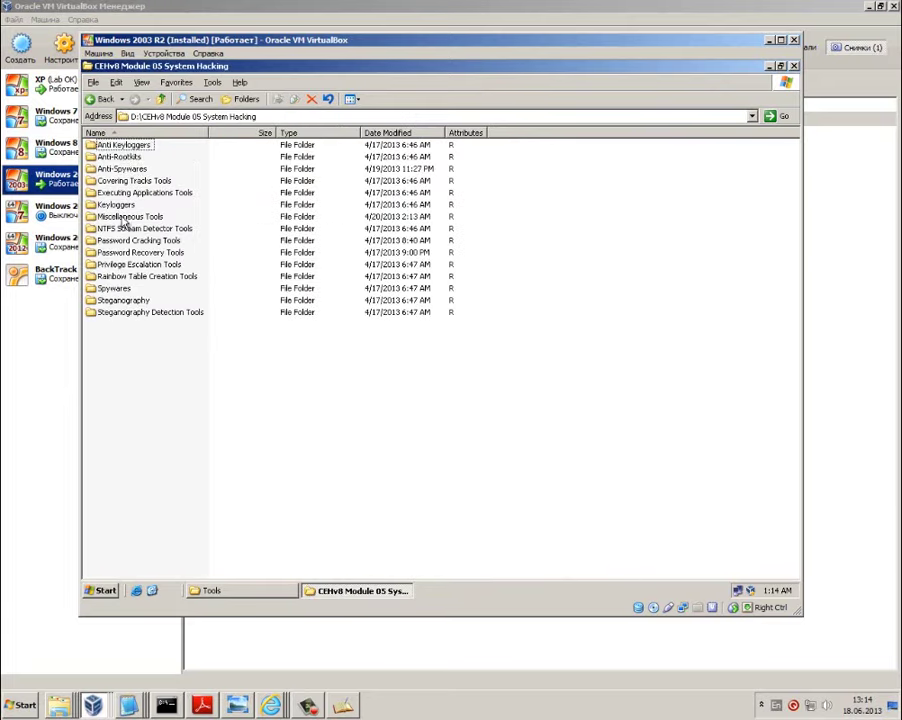
# Look through the Spywares folder, including Audio Spyware, Child Monitoring Spyware and Desktop Spyware, and return to the System Hacking folder
pyautogui.doubleClick(116, 289)
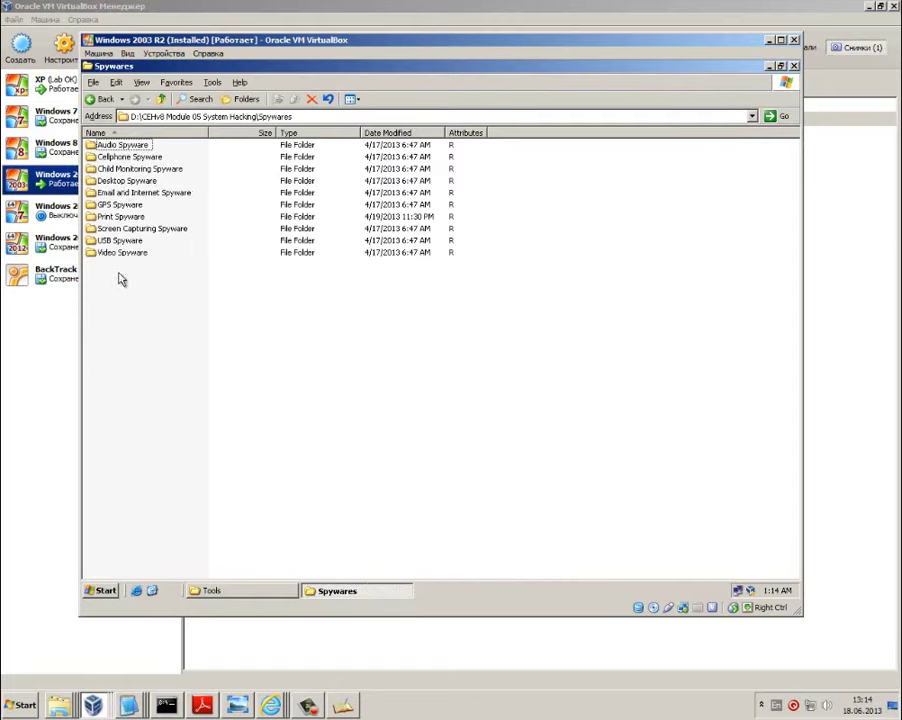
pyautogui.doubleClick(132, 147)
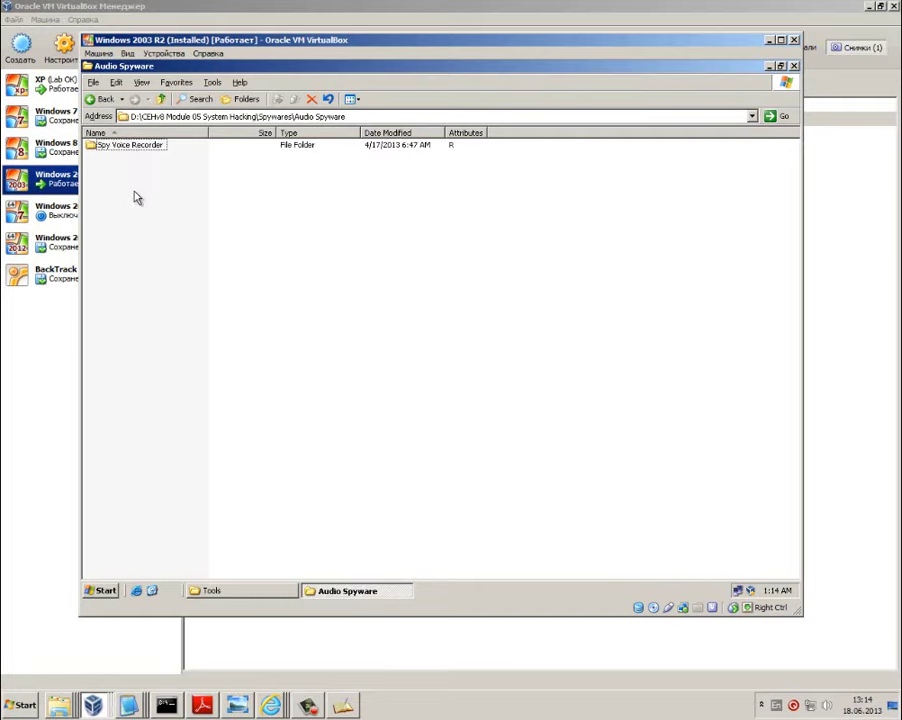
pyautogui.press('BackSpace')
pyautogui.click(128, 170)
pyautogui.doubleClick(128, 171)
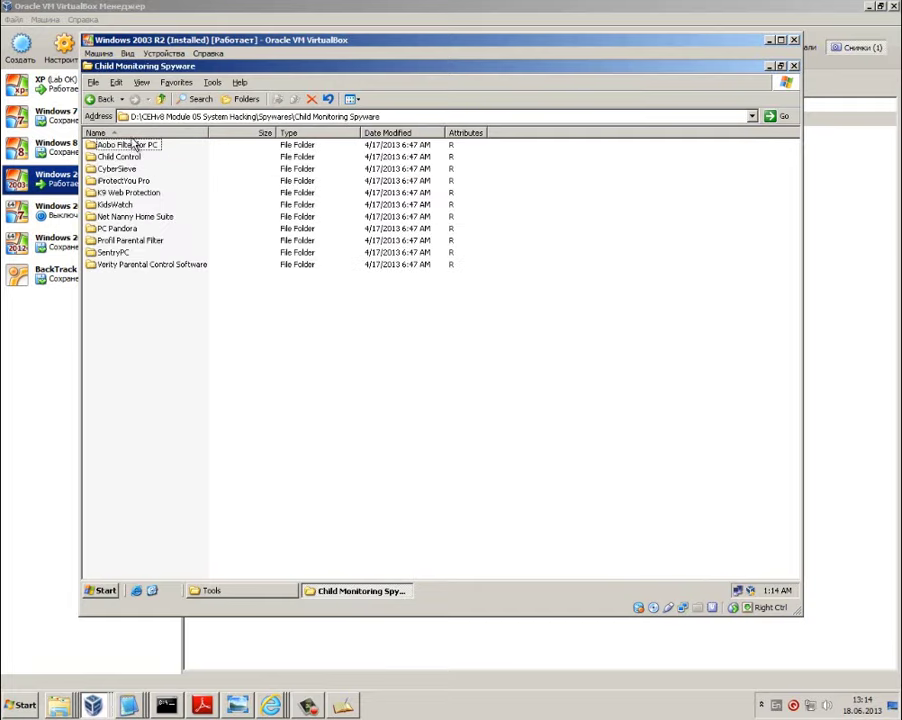
pyautogui.press('BackSpace')
pyautogui.click(127, 181)
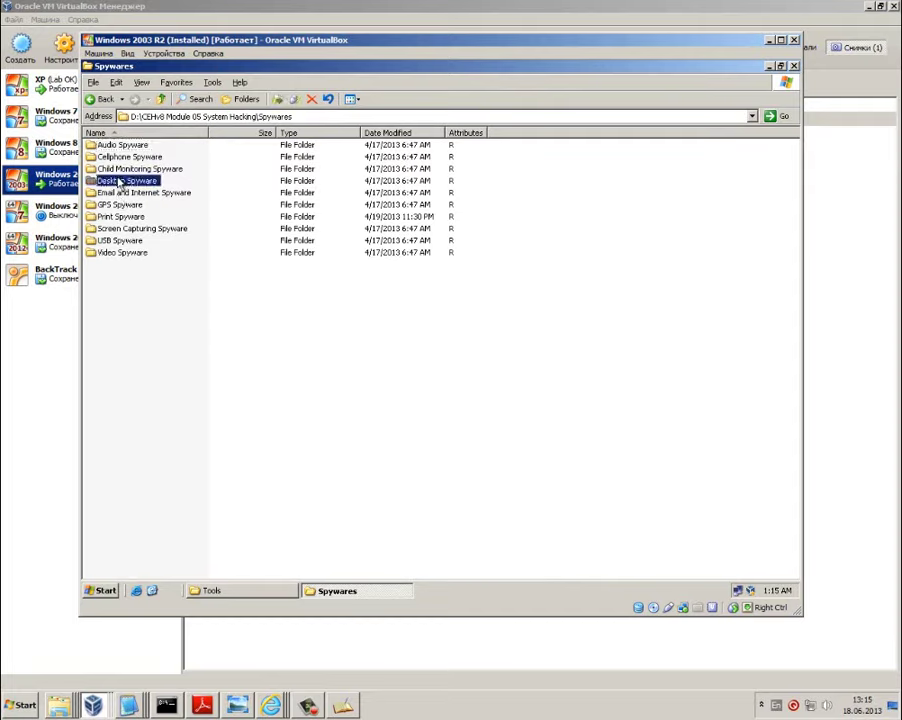
pyautogui.doubleClick(127, 181)
pyautogui.press('BackSpace')
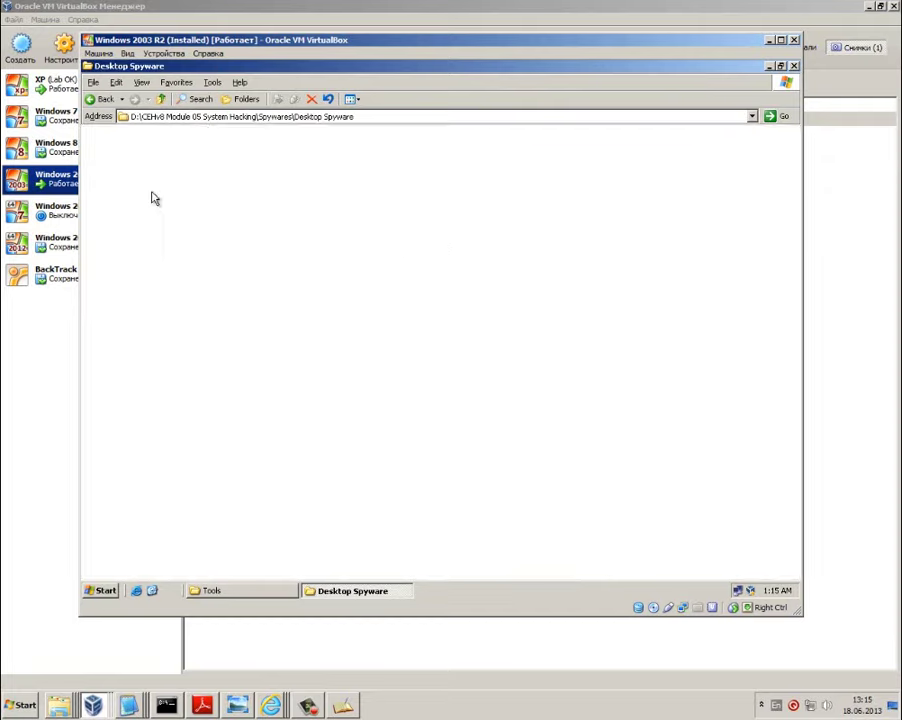
pyautogui.press('BackSpace')
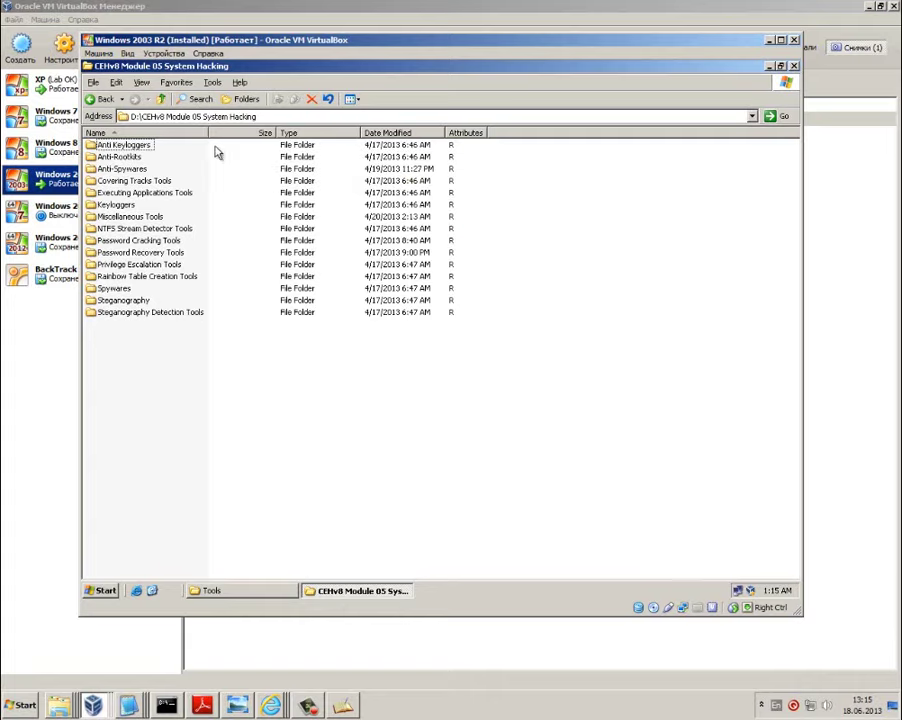
# Widen the Name column at the root of D: and copy Zemana_AntiLogger_1.9.3.448.exe from Module 05's Anti Keyloggers\Zemana AntiLogger folder
pyautogui.click(162, 99)
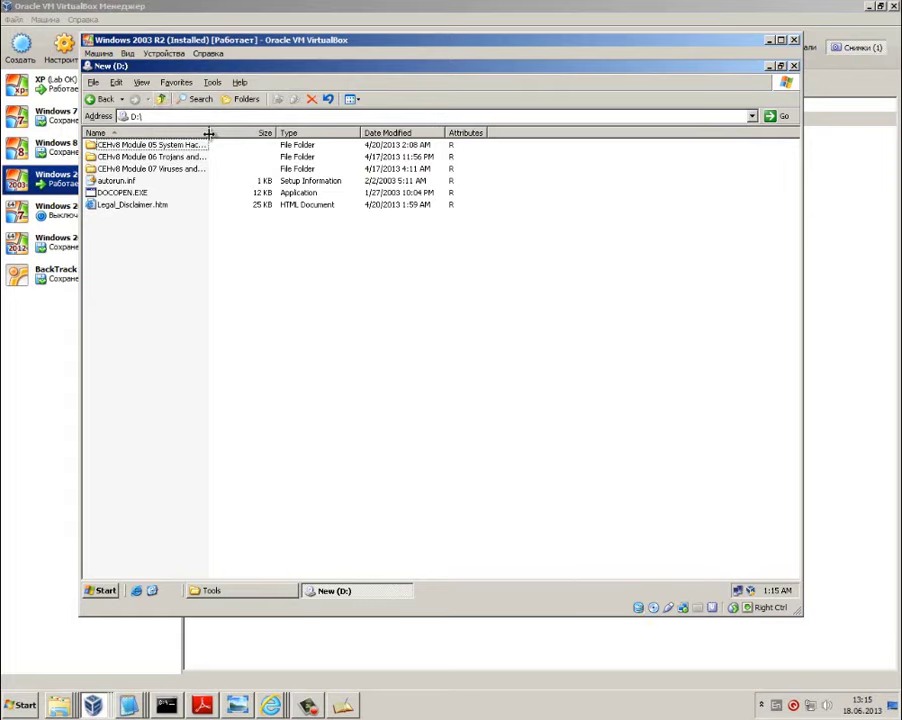
pyautogui.moveTo(209, 133); pyautogui.dragTo(404, 165)
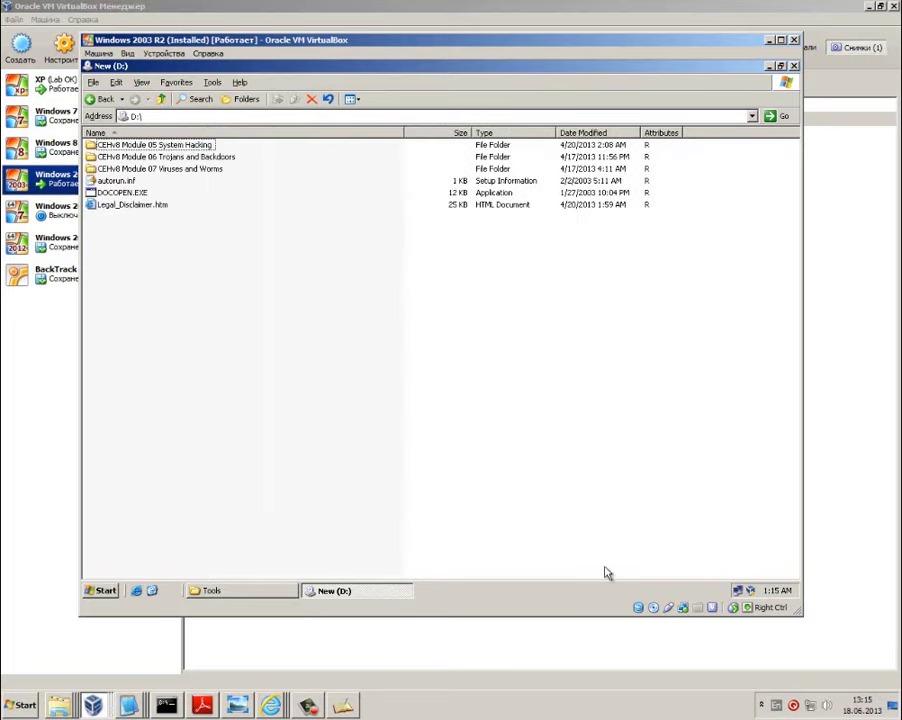
pyautogui.doubleClick(188, 147)
pyautogui.doubleClick(100, 146)
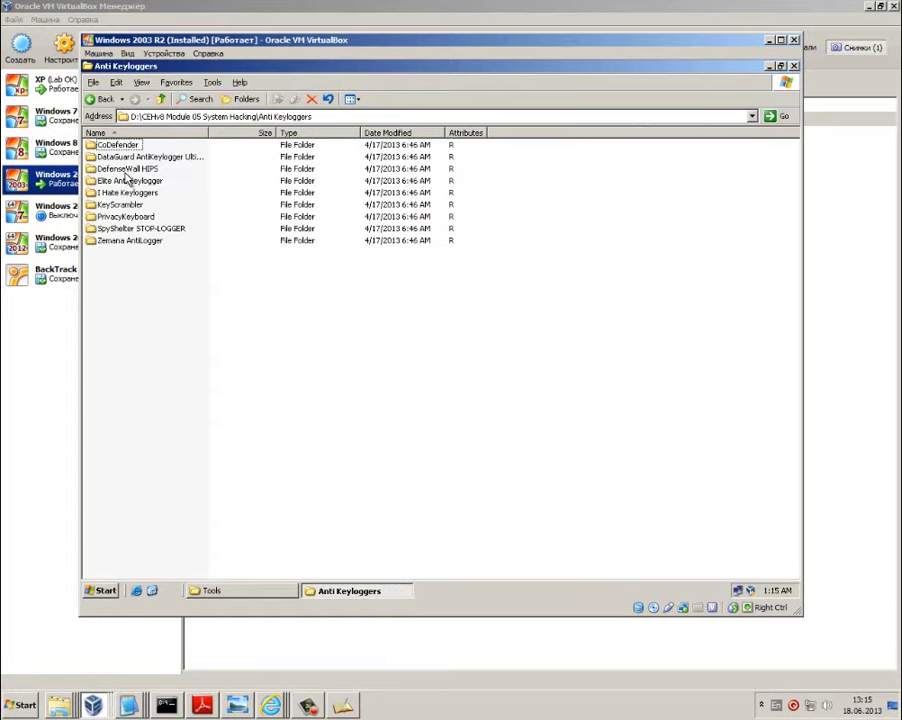
pyautogui.click(122, 243)
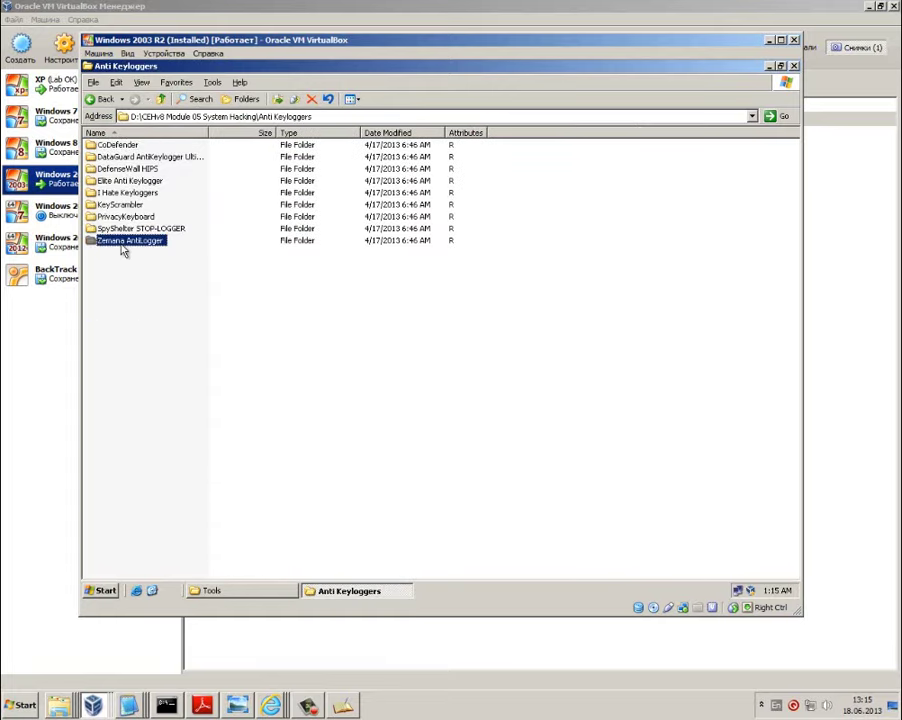
pyautogui.doubleClick(122, 243)
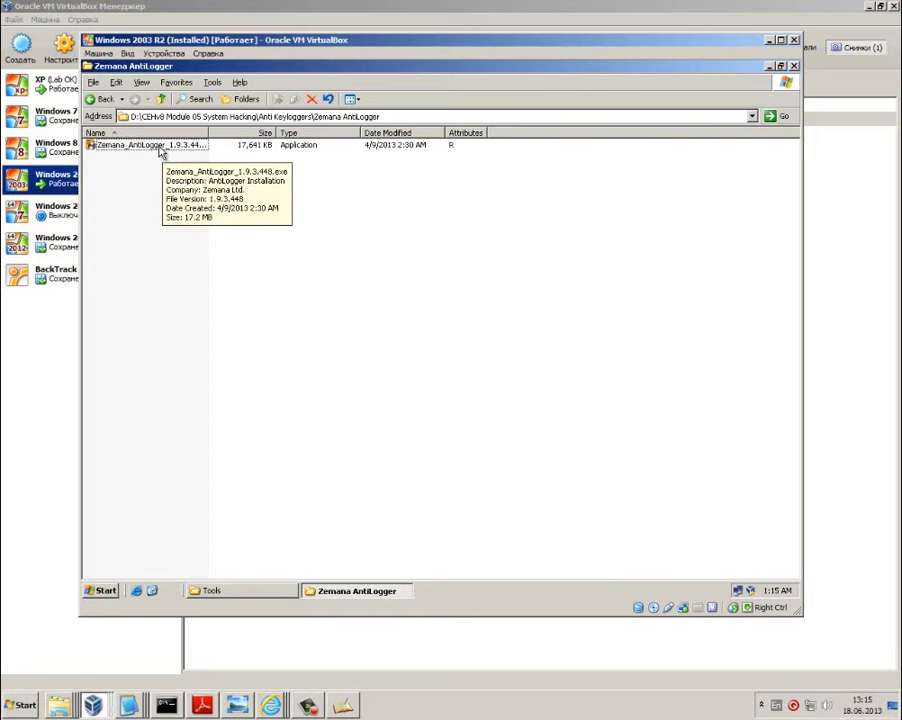
pyautogui.click(161, 152)
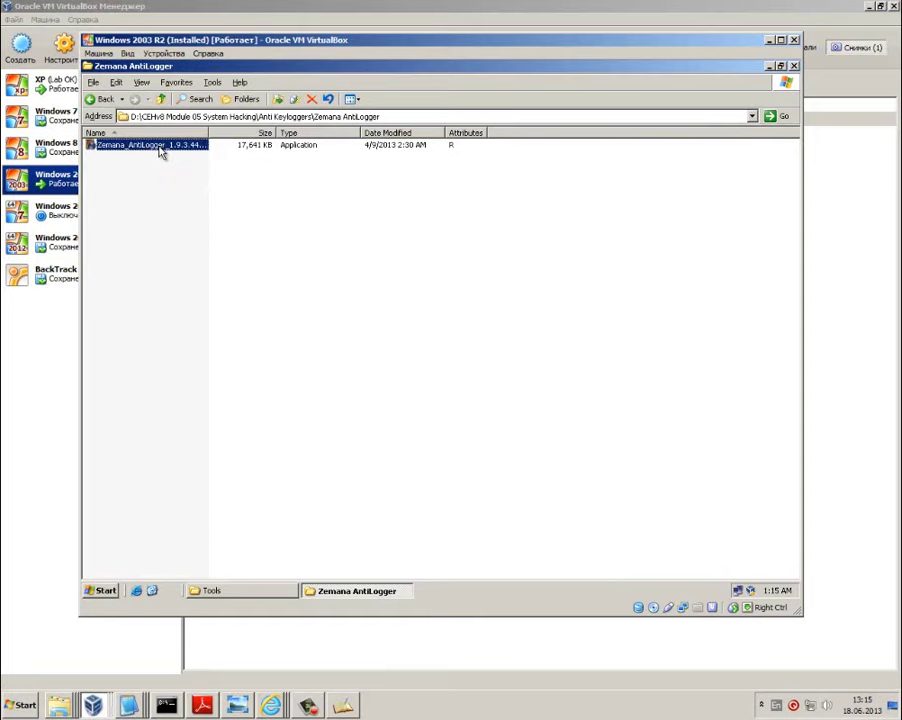
# Switch to the Resource Kit Tools window, go to C:\Tools and paste the copied Zemana AntiLogger installer there
pyautogui.click(226, 590)
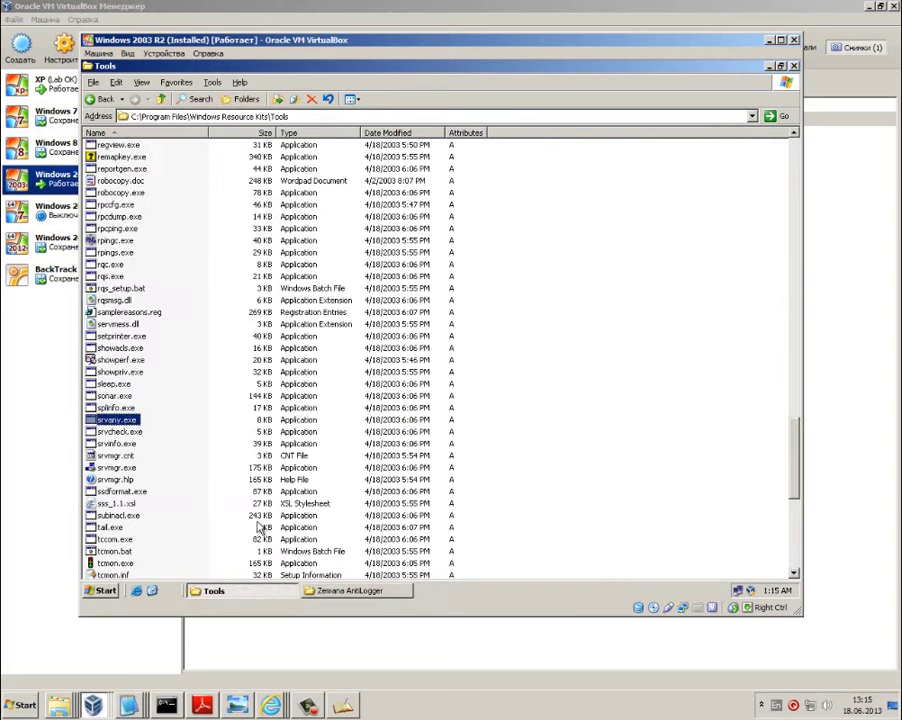
pyautogui.click(162, 100)
pyautogui.click(162, 100)
pyautogui.click(162, 100)
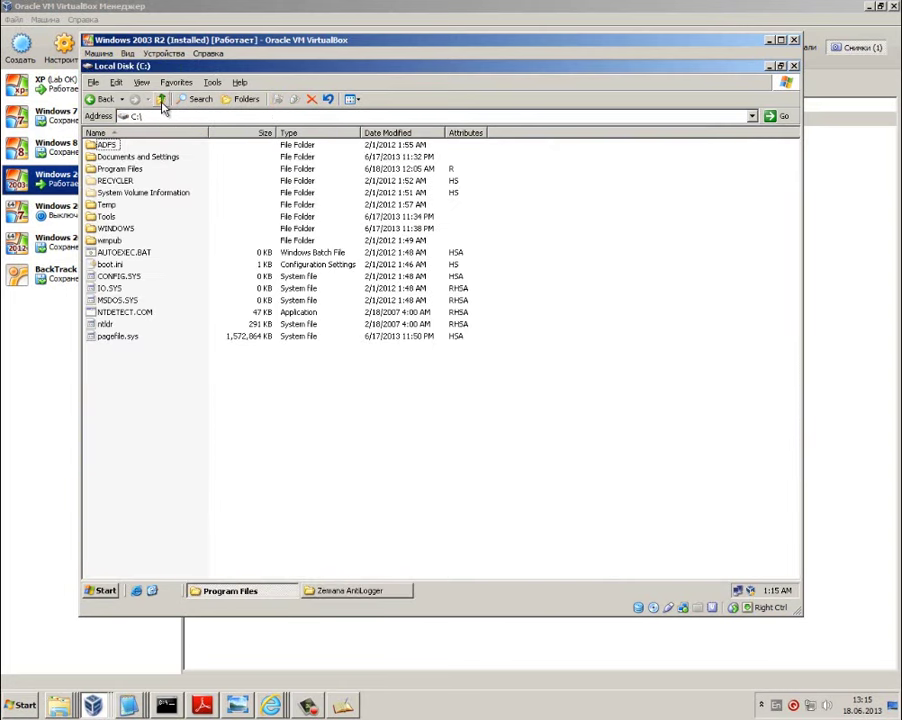
pyautogui.doubleClick(110, 216)
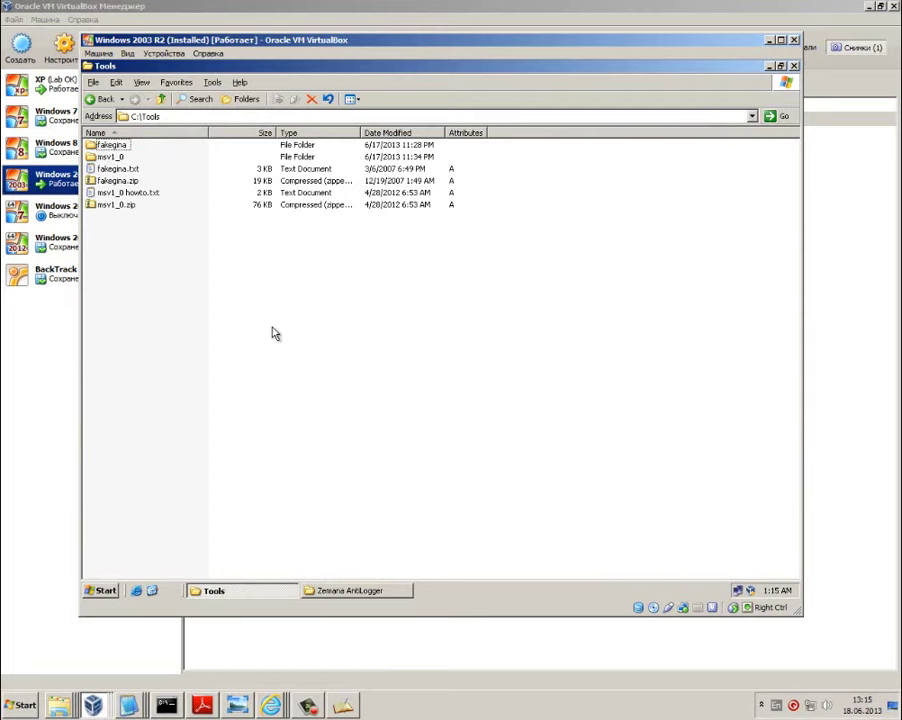
# Run the Zemana AntiLogger installer from C:\Tools in English, accept the license terms and start the installation
pyautogui.doubleClick(190, 216)
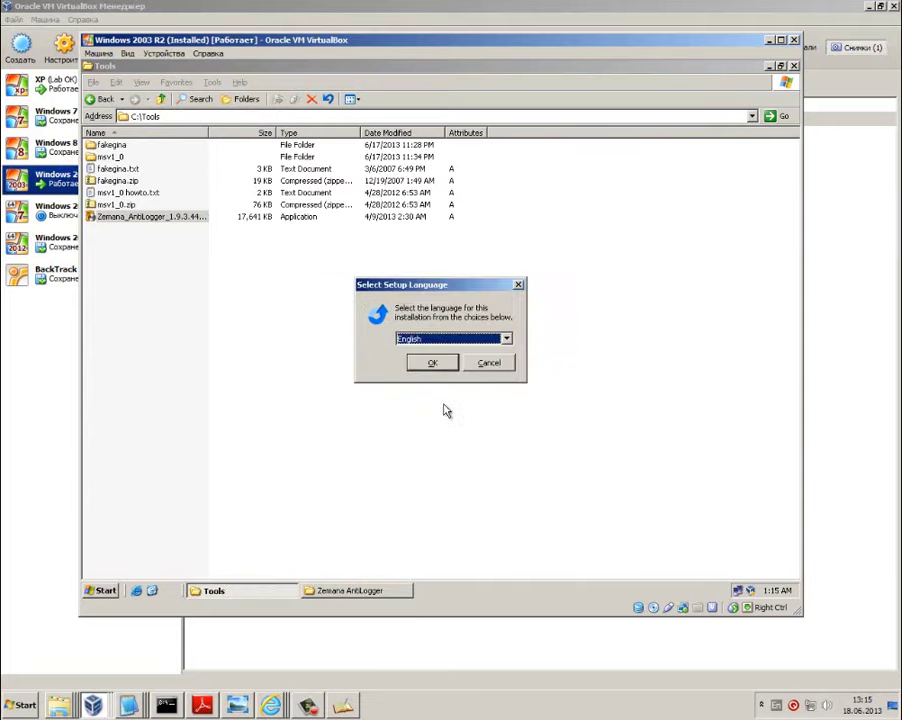
pyautogui.click(436, 368)
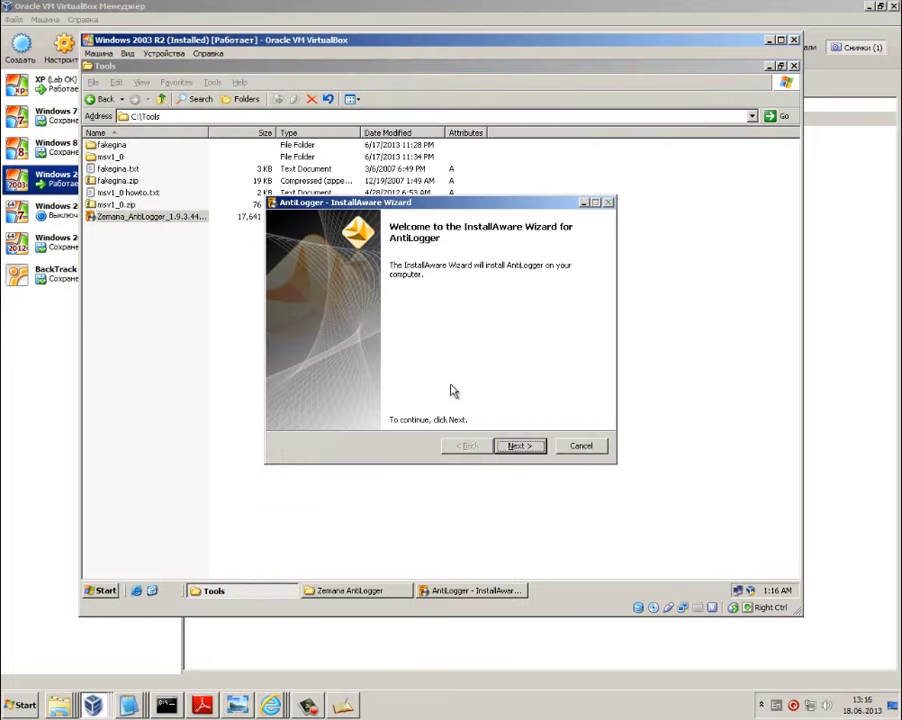
pyautogui.click(516, 448)
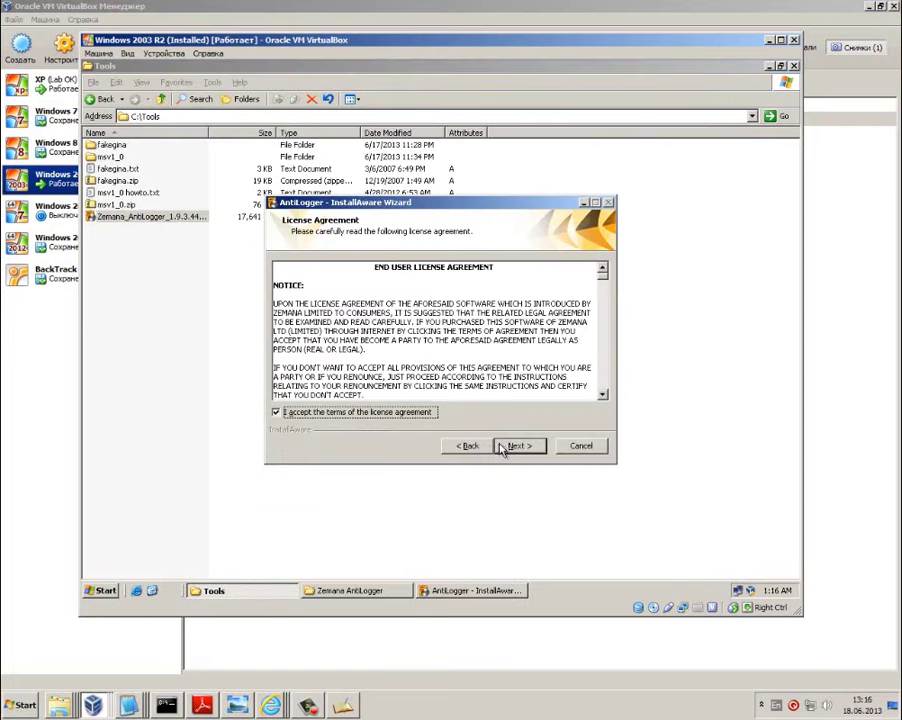
pyautogui.click(516, 445)
pyautogui.click(530, 445)
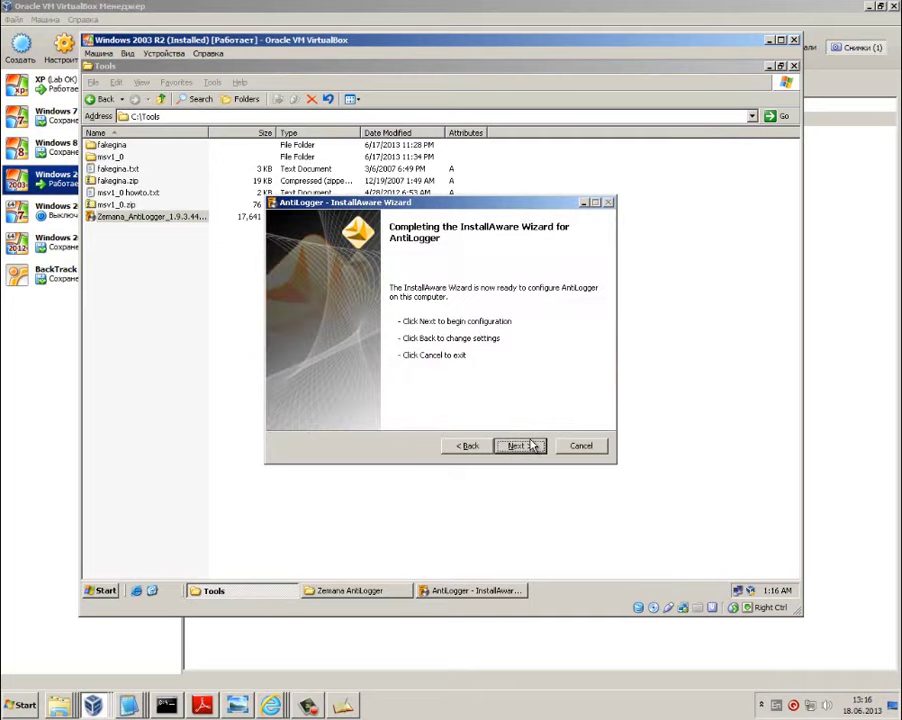
pyautogui.click(532, 445)
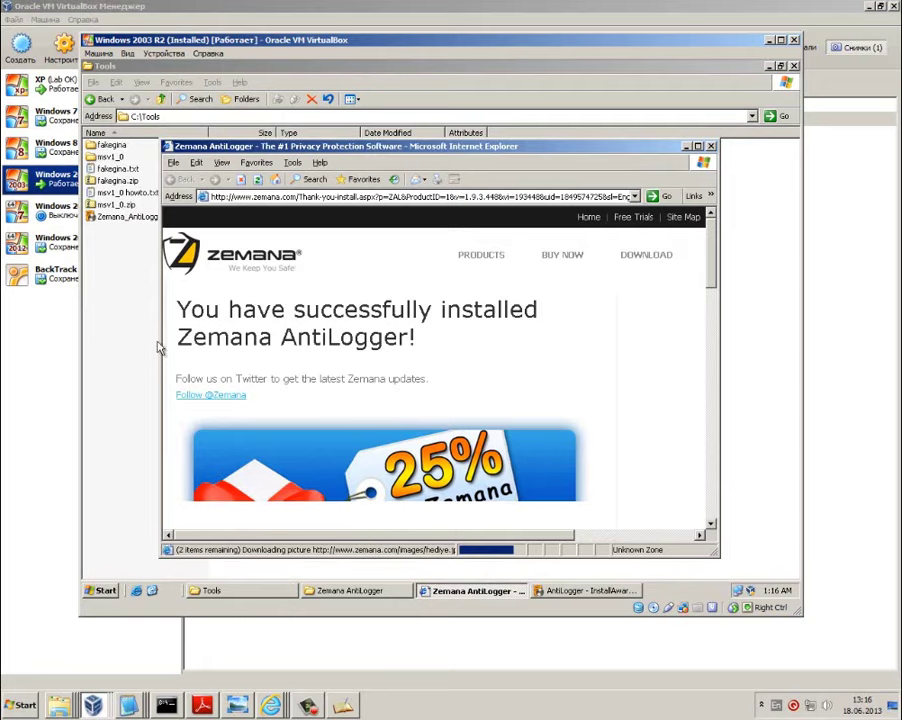
# Close the Zemana thank-you web page and finish the AntiLogger setup wizard
pyautogui.scroll(-5, 253, 338)
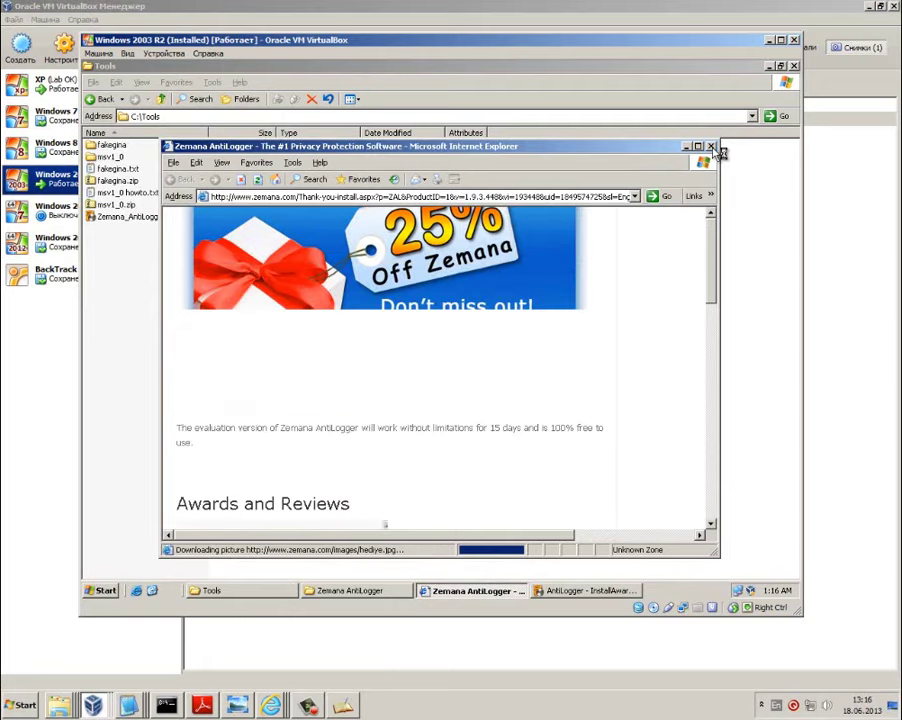
pyautogui.click(711, 146)
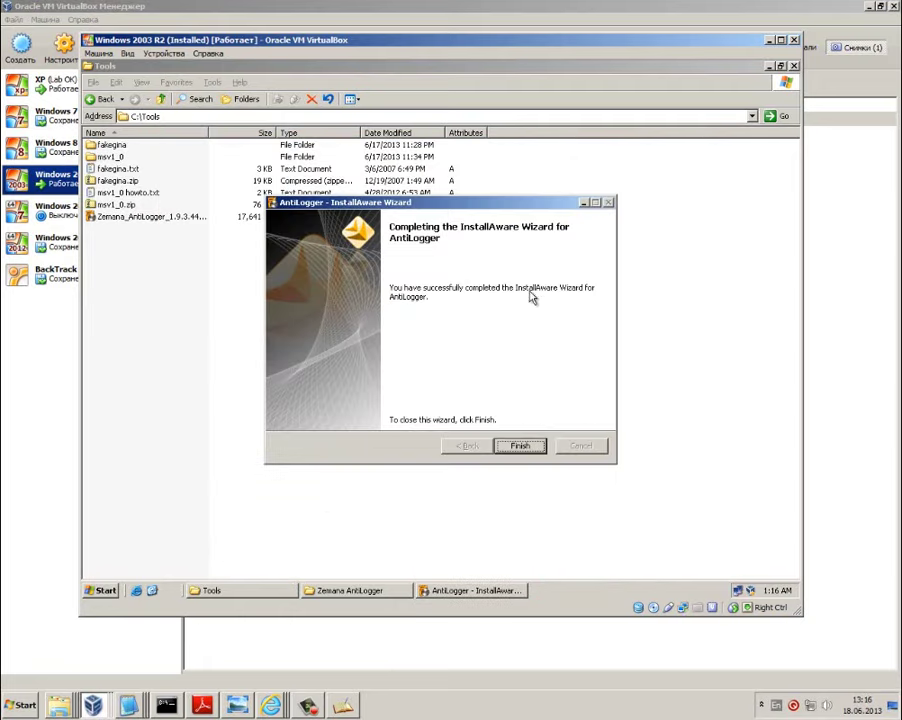
pyautogui.click(519, 444)
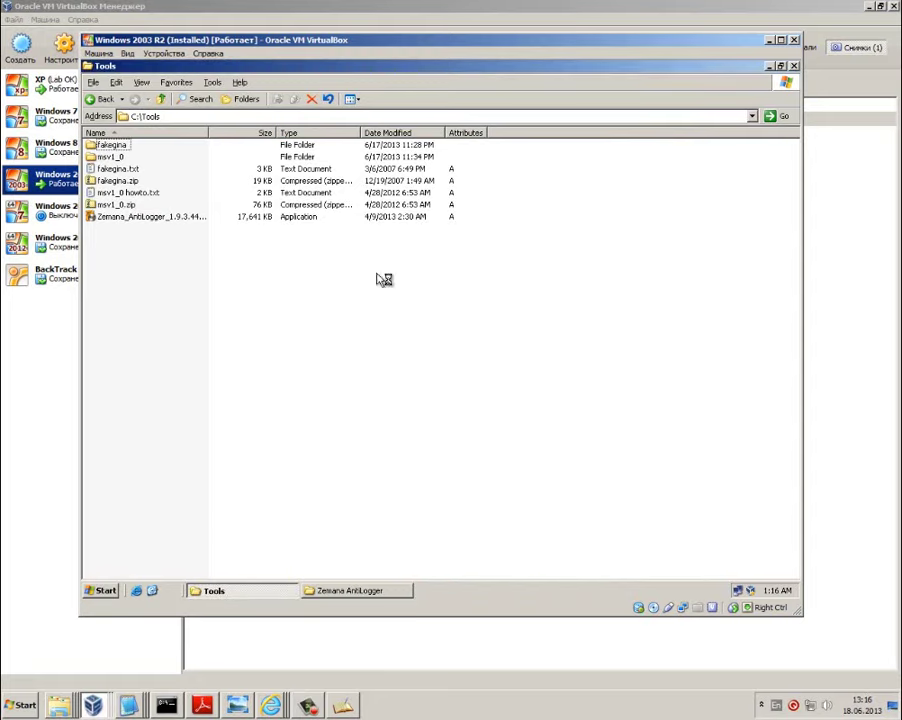
# Close the Tools and Zemana AntiLogger folder windows and launch AntiLogger from the desktop
pyautogui.click(794, 66)
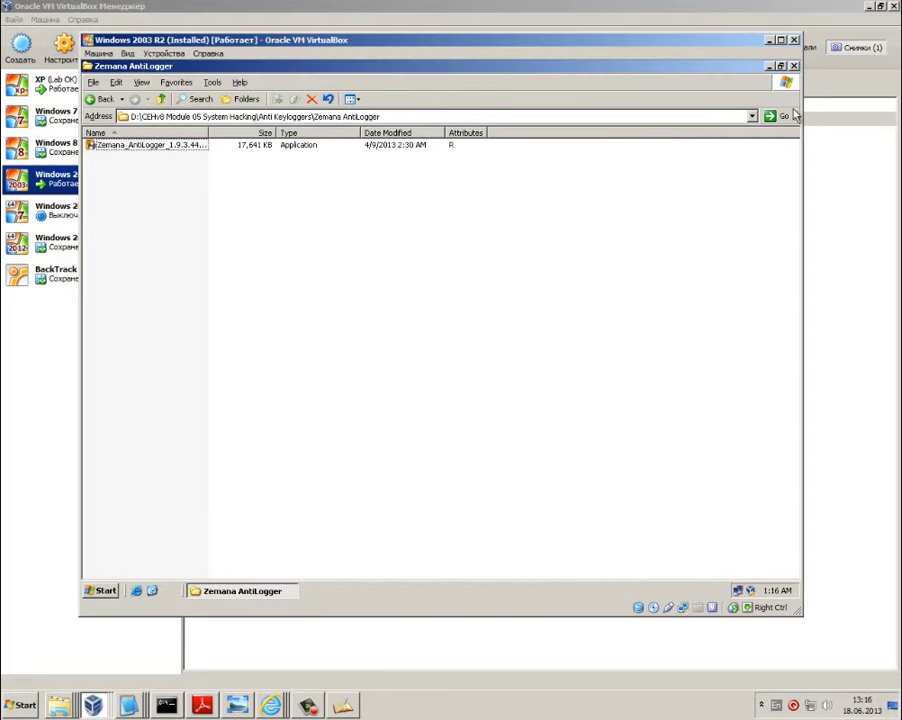
pyautogui.click(791, 66)
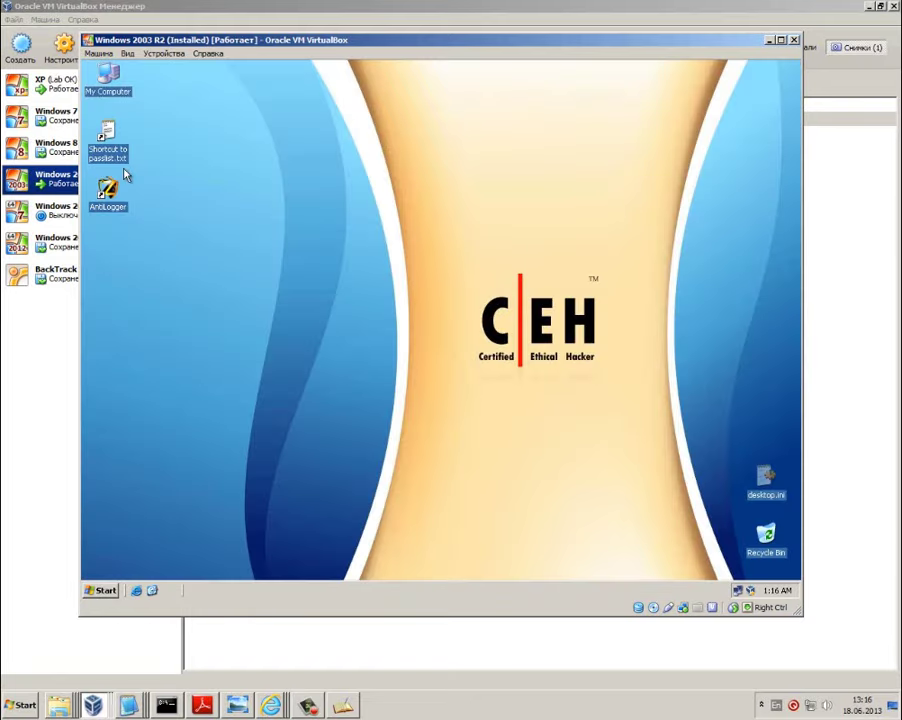
pyautogui.doubleClick(104, 212)
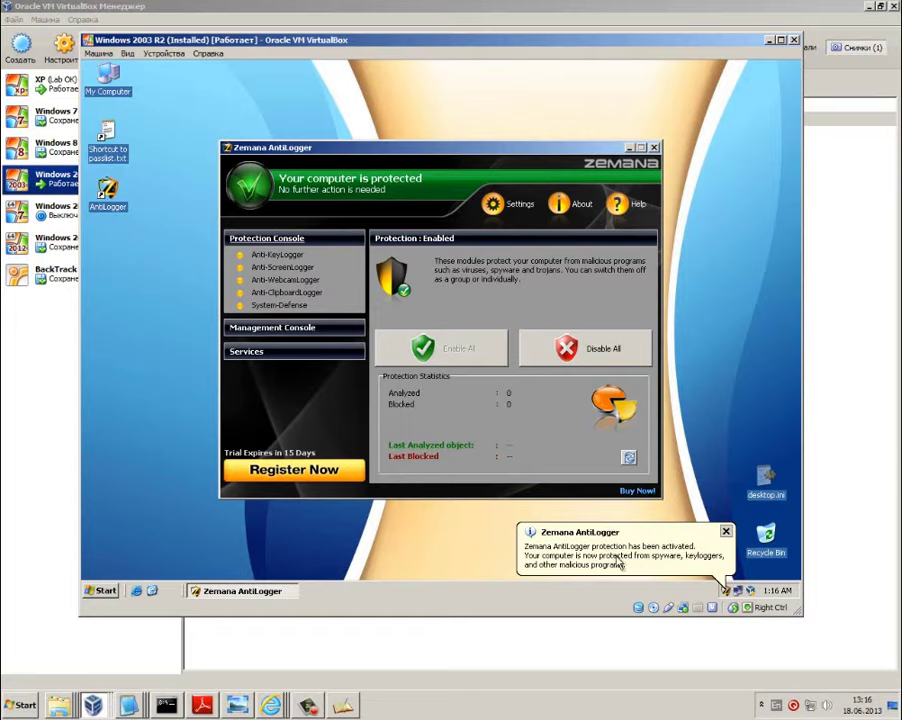
# Try to disable all AntiLogger protection modules, cancel the security verification and close the AntiLogger window
pyautogui.click(580, 533)
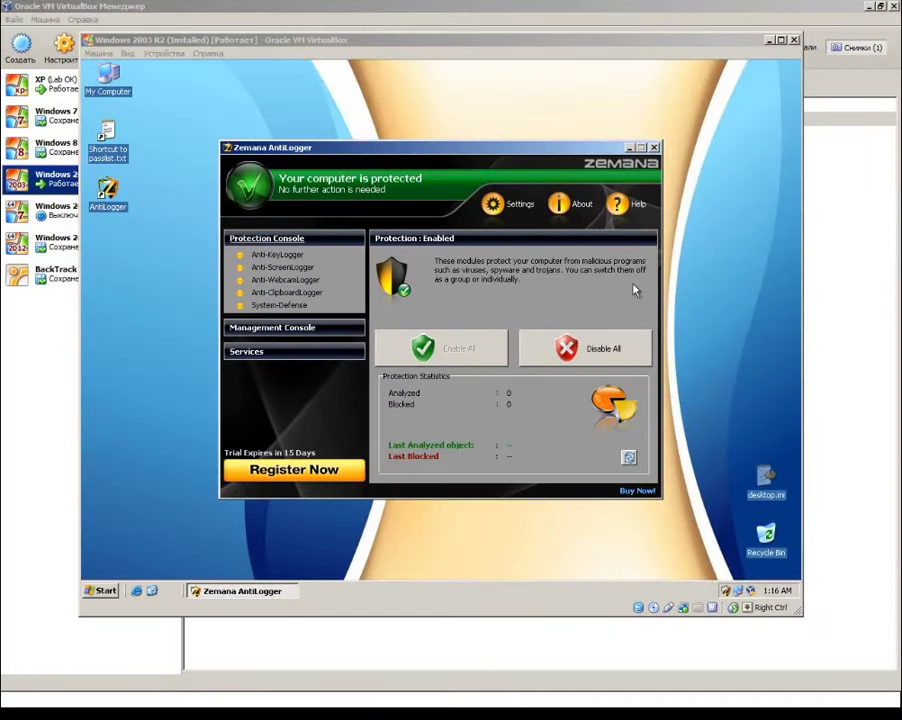
pyautogui.click(470, 12)
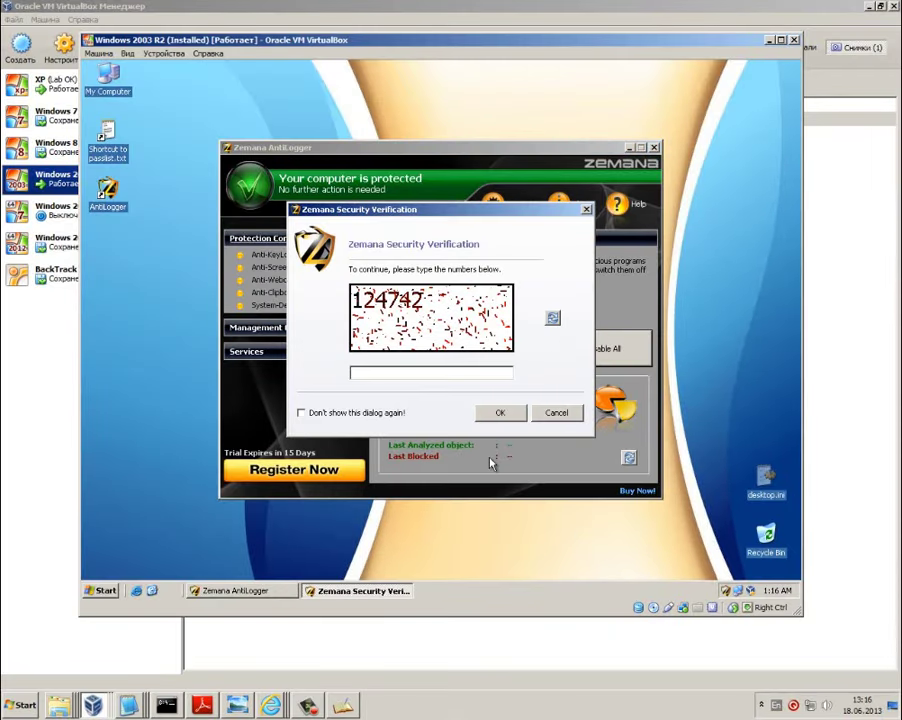
pyautogui.click(557, 413)
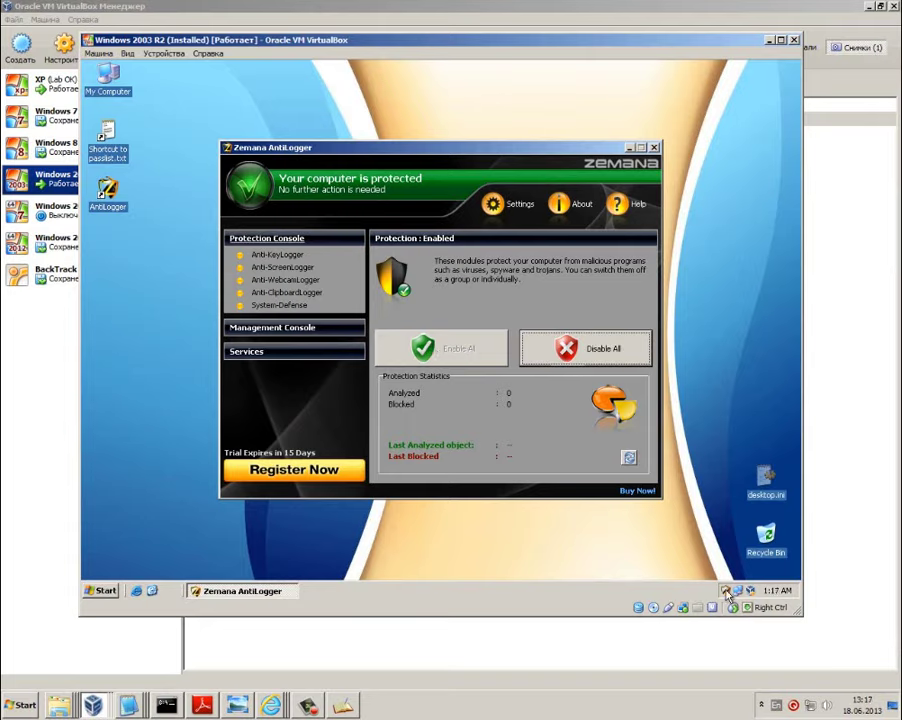
pyautogui.click(654, 147)
# Restart the Windows Server 2003 machine with Hardware: Maintenance (Planned) as the shutdown reason
pyautogui.click(110, 593)
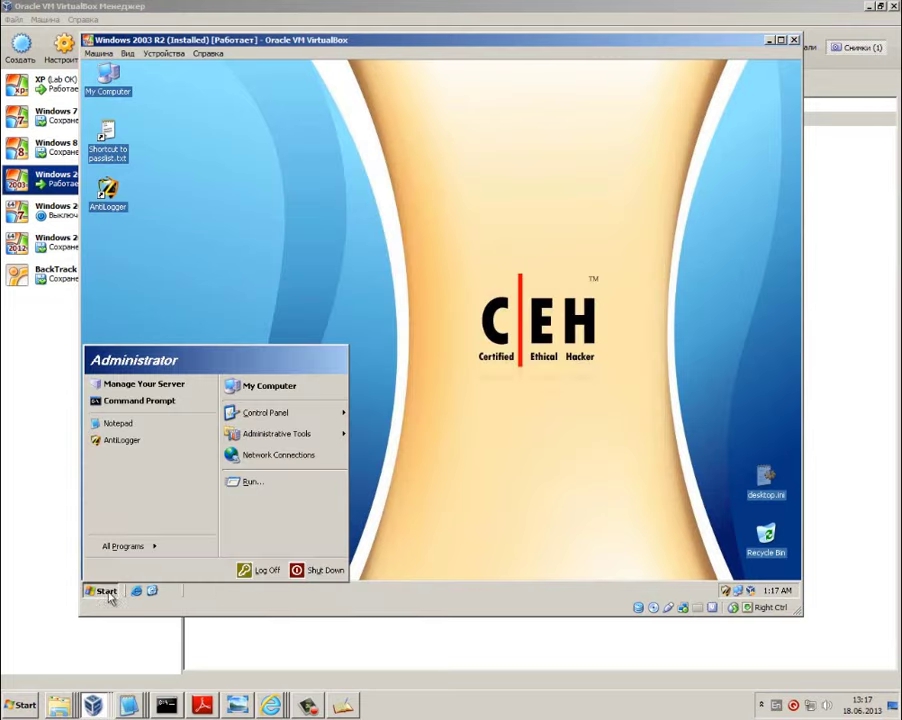
pyautogui.click(314, 573)
pyautogui.click(491, 336)
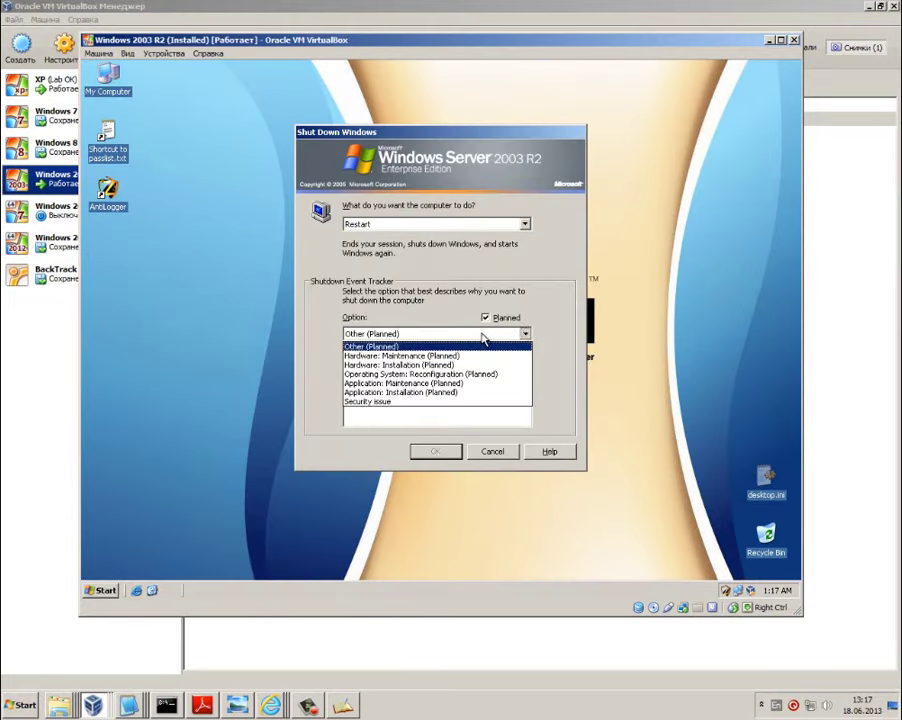
pyautogui.click(447, 355)
pyautogui.click(449, 453)
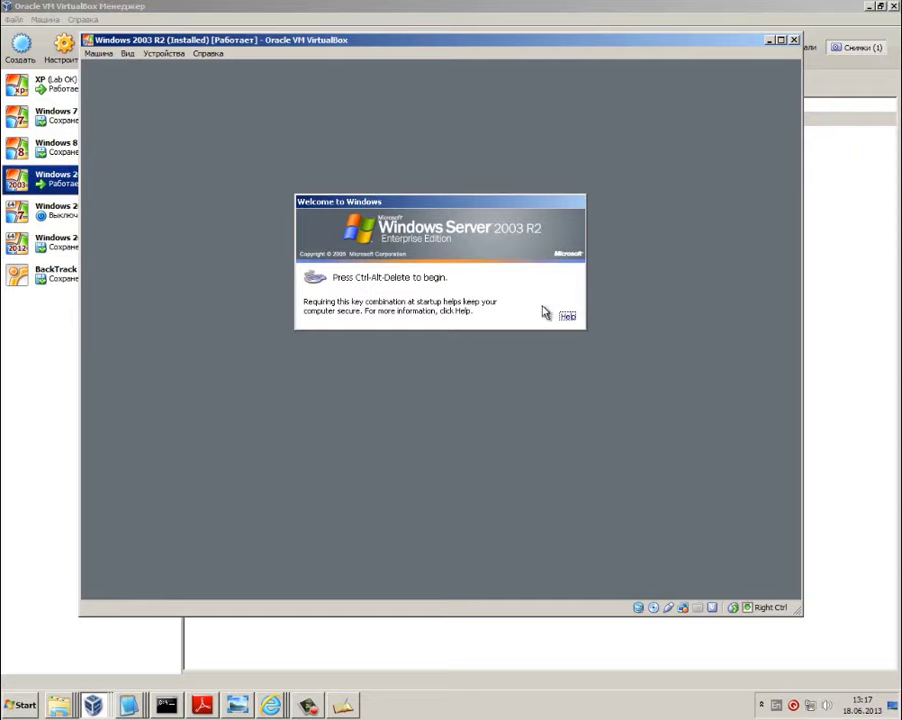
# Log on to the restarted server with the account password and dismiss the AntiLogger notification
pyautogui.hotkey('ctrl', 'alt', 'Delete')
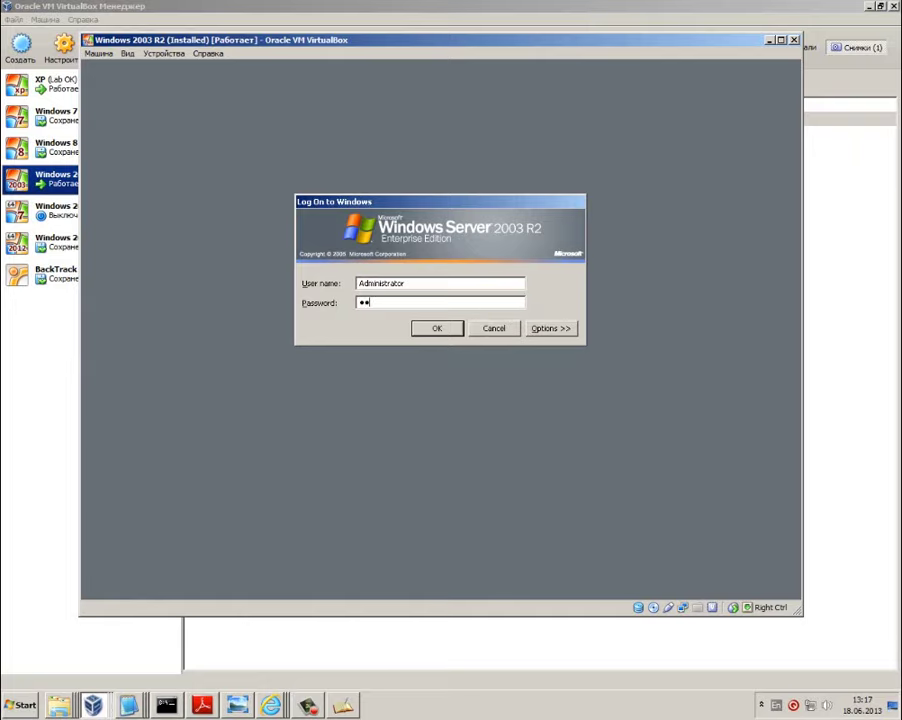
pyautogui.press('Return')
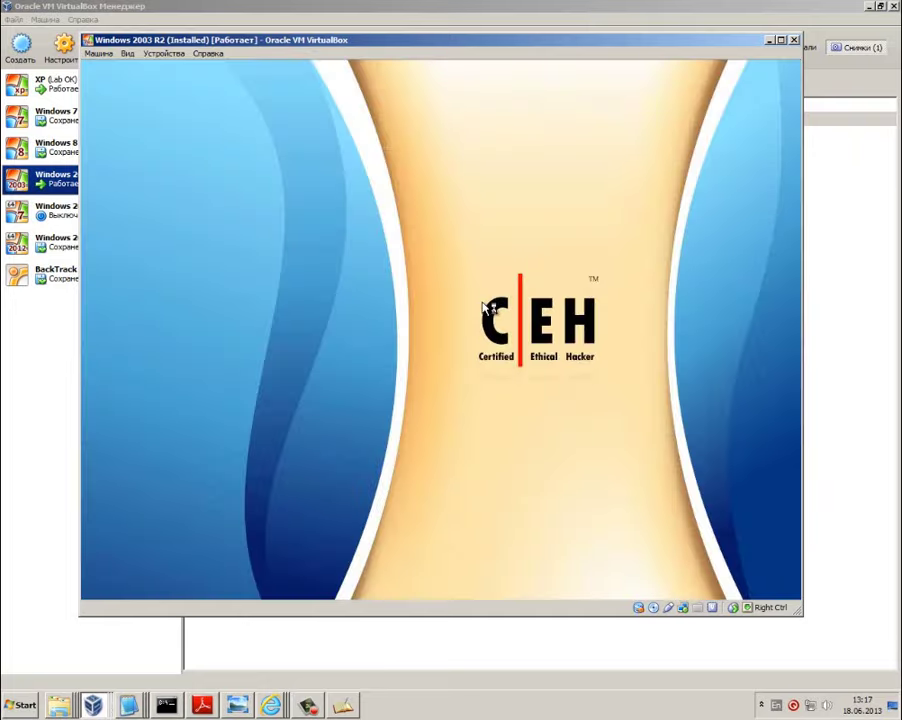
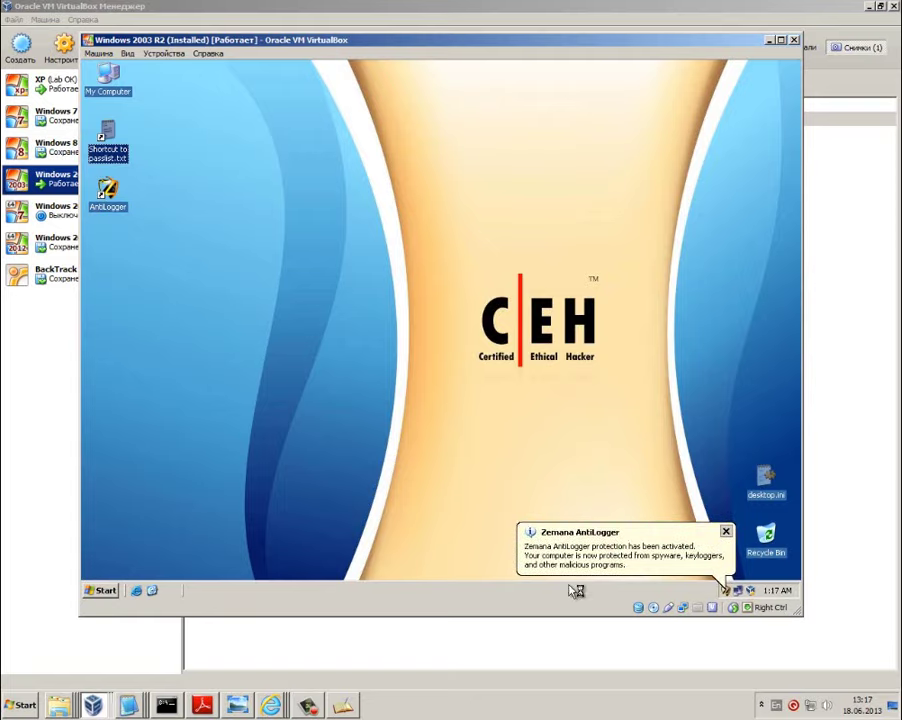
pyautogui.click(726, 532)
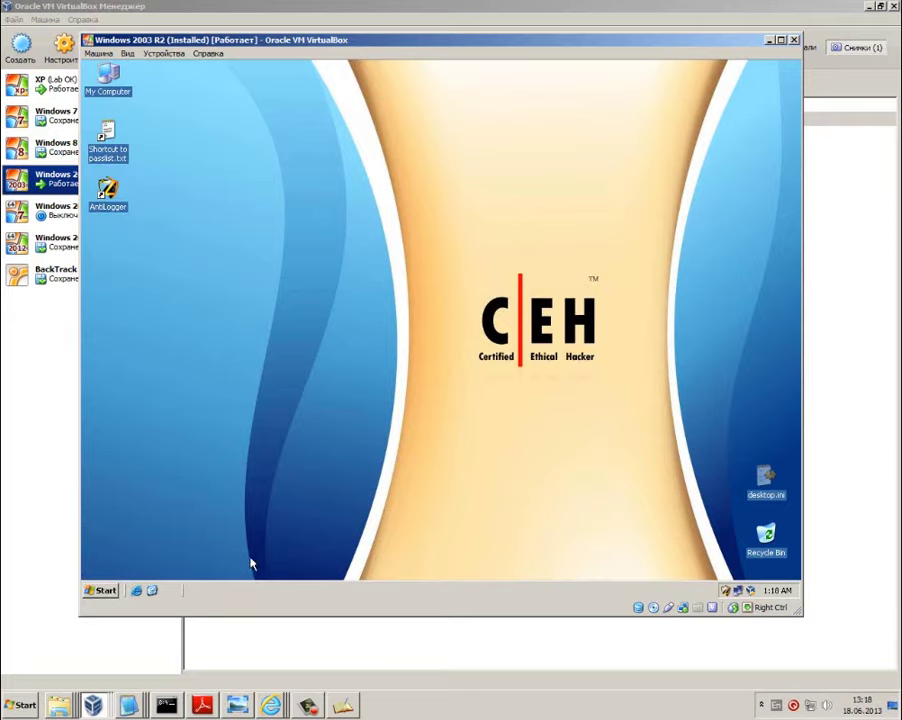
# Open disc D: from My Computer and go to CEHv8 Module 05 System Hacking\Keyloggers\Actual Spy
pyautogui.click(106, 592)
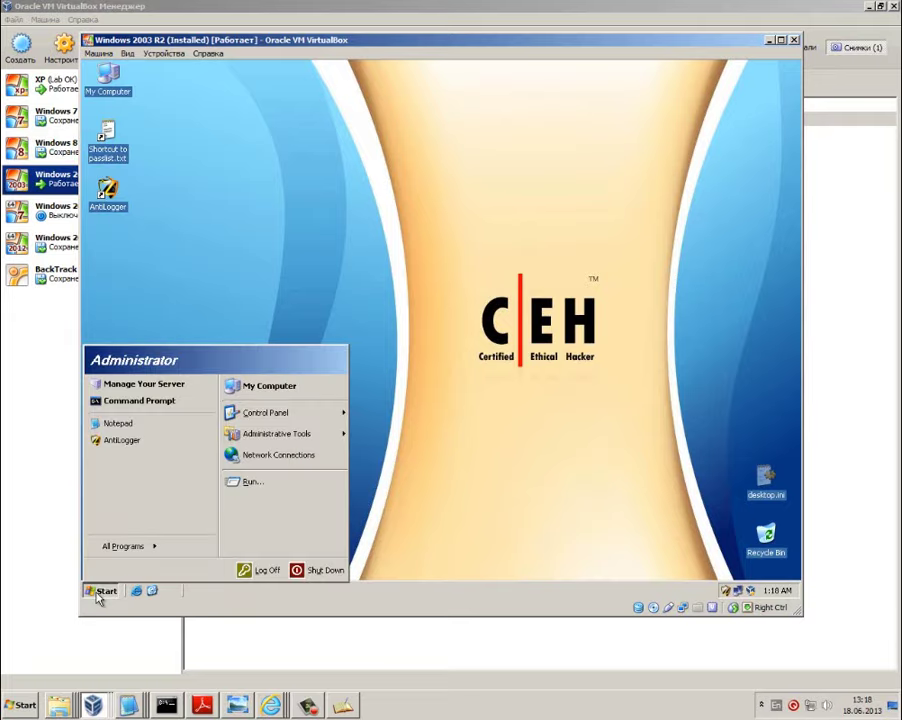
pyautogui.click(279, 393)
pyautogui.rightClick(111, 209)
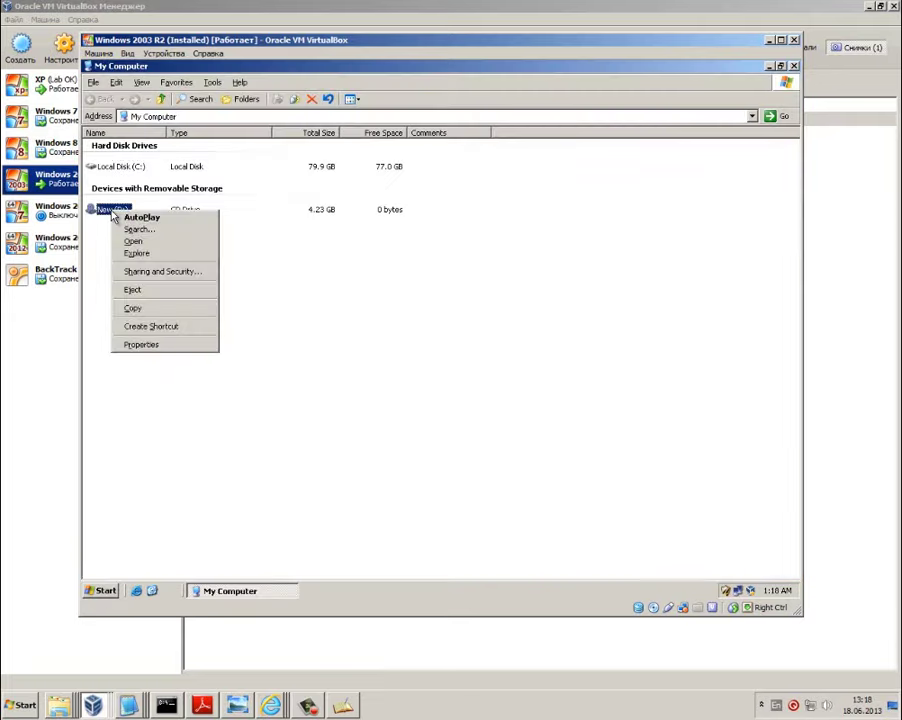
pyautogui.click(150, 243)
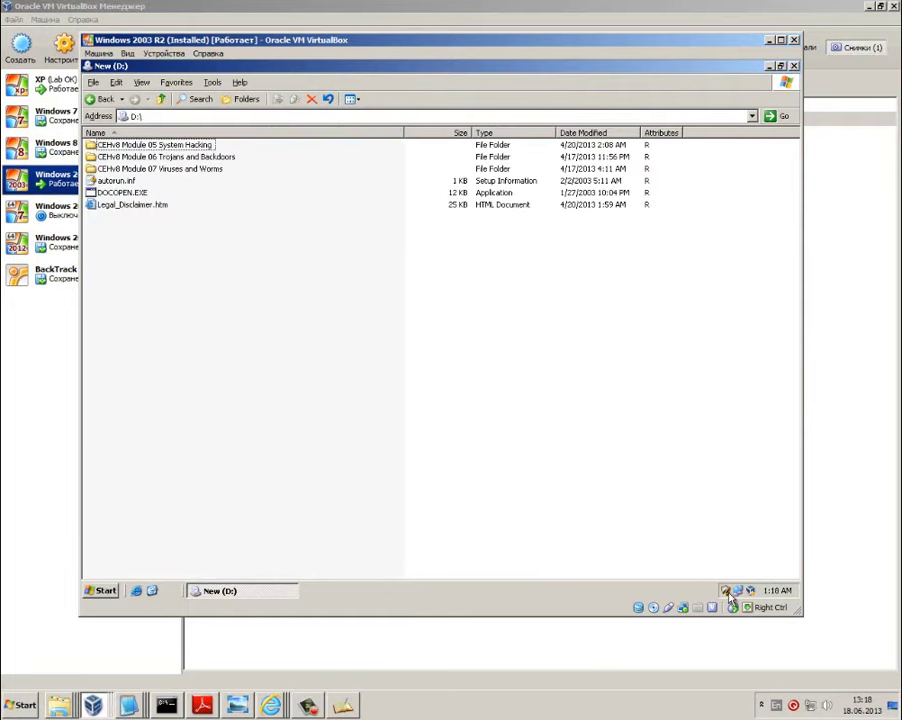
pyautogui.doubleClick(188, 146)
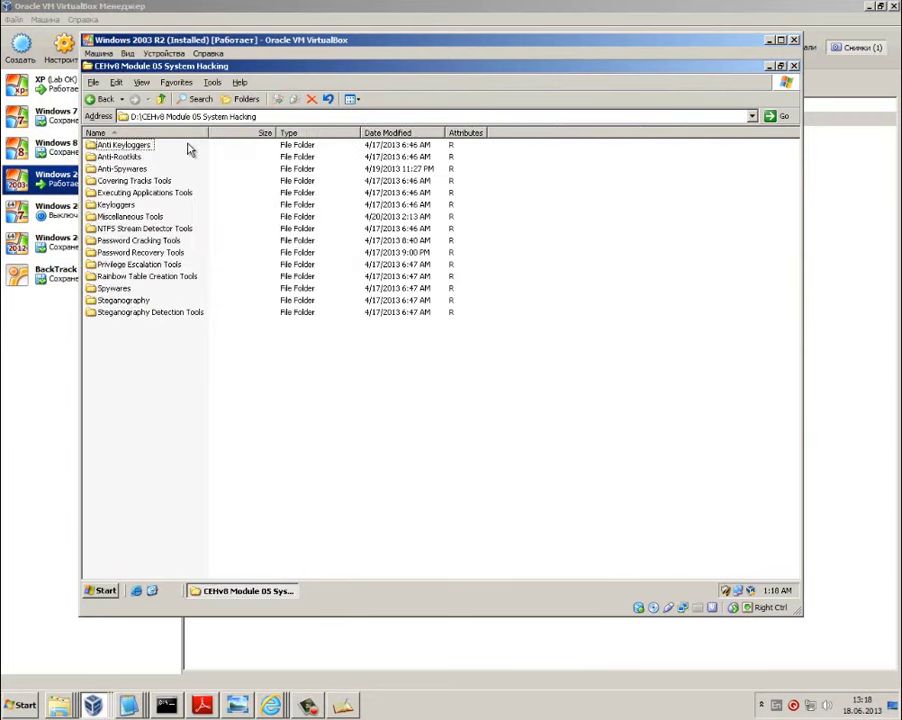
pyautogui.doubleClick(116, 205)
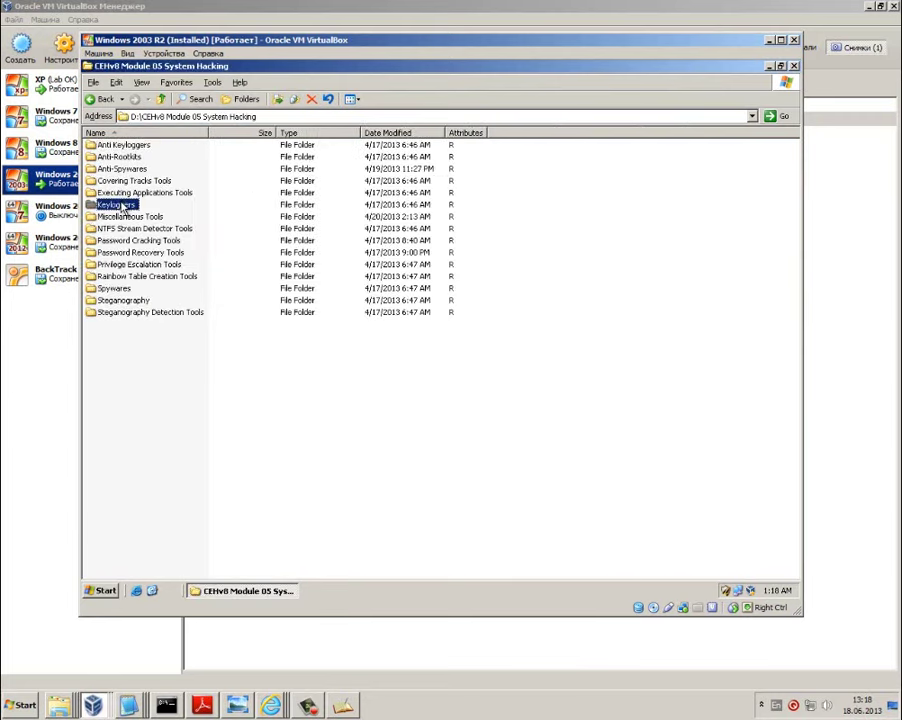
pyautogui.click(120, 145)
pyautogui.doubleClick(123, 147)
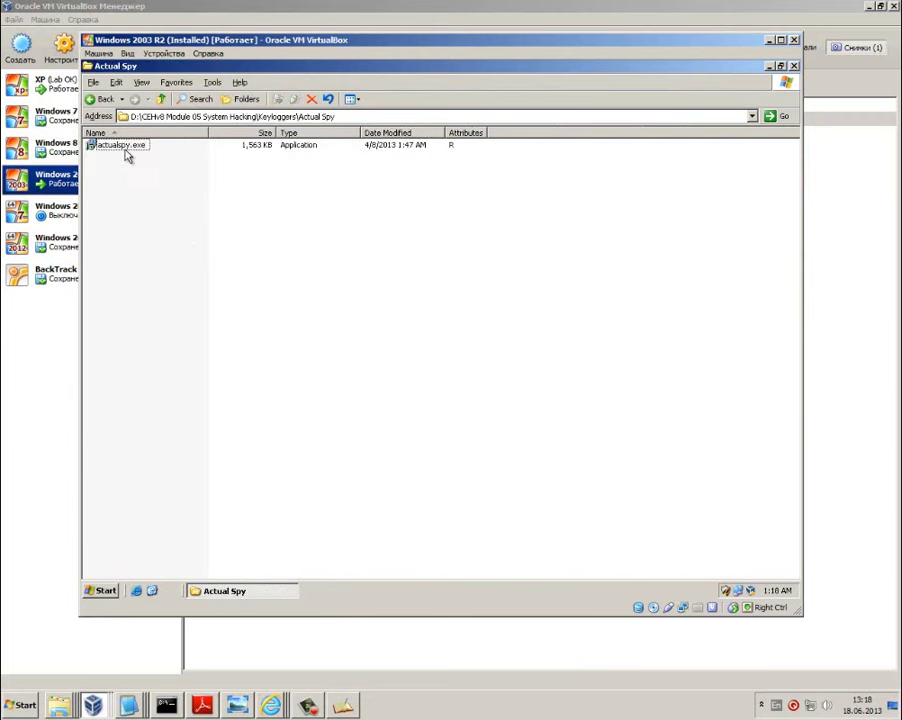
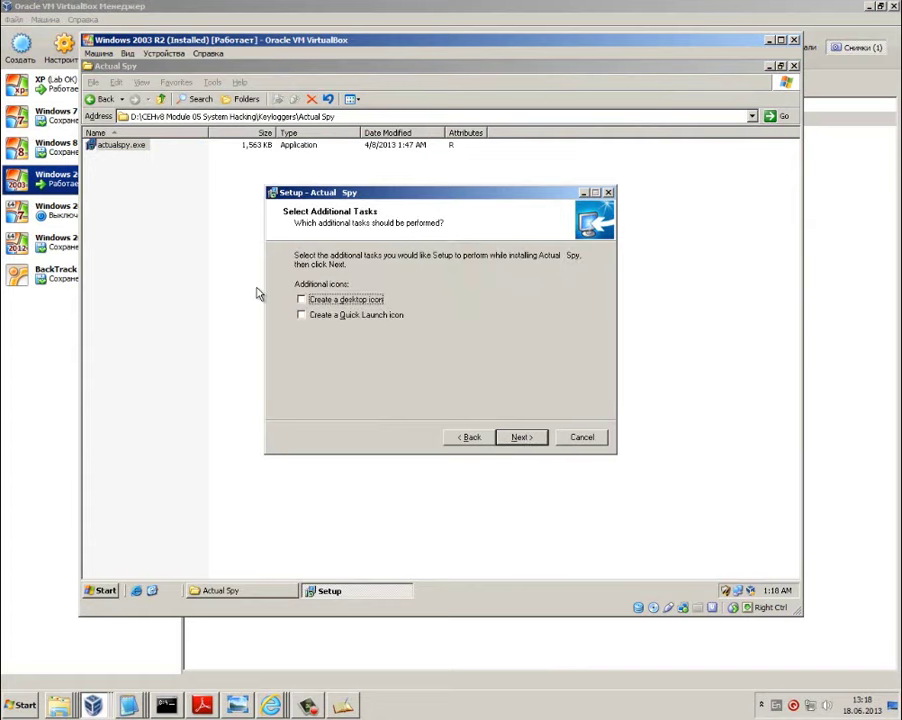
# Install Actual Spy from actualspy.exe into C:\Program Files\ACSPMonitor without a desktop or Quick Launch icon
pyautogui.click(533, 443)
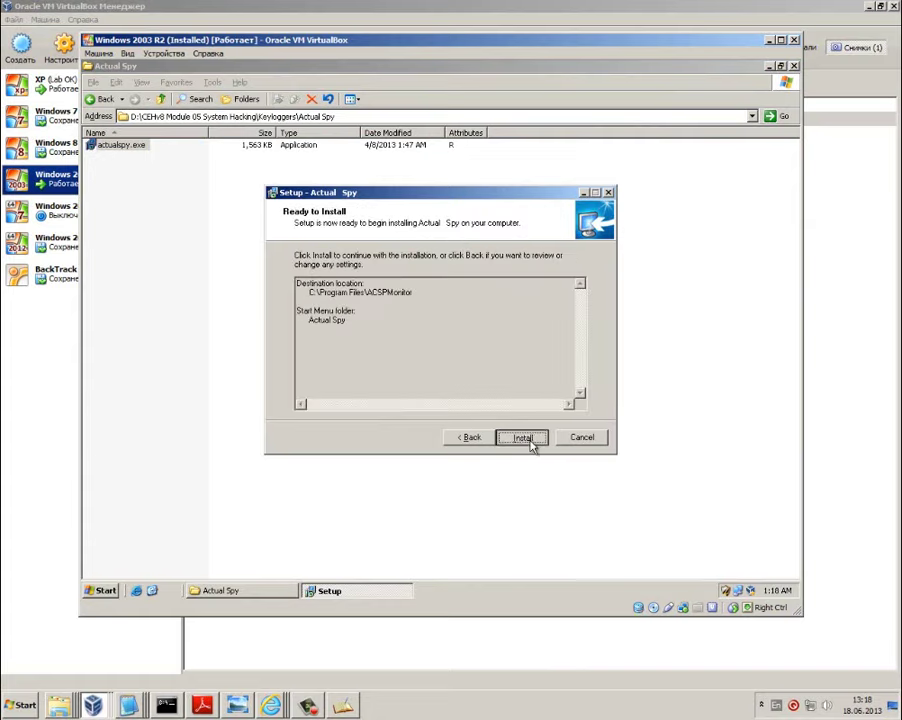
pyautogui.click(533, 444)
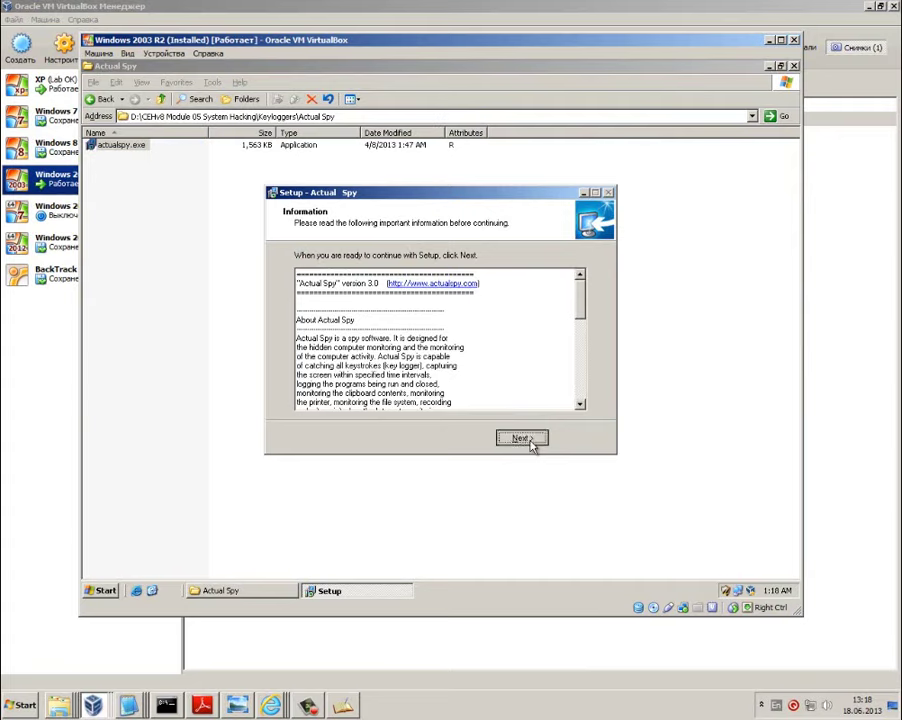
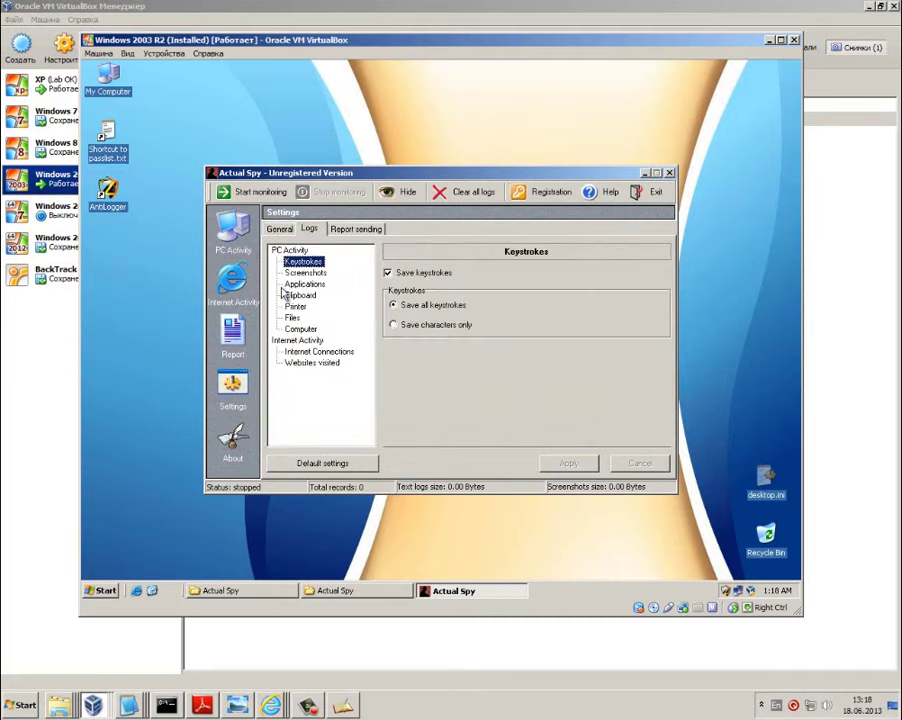
# Set Actual Spy's screenshot interval to 5 seconds and review the Computer and Files logging settings
pyautogui.click(299, 274)
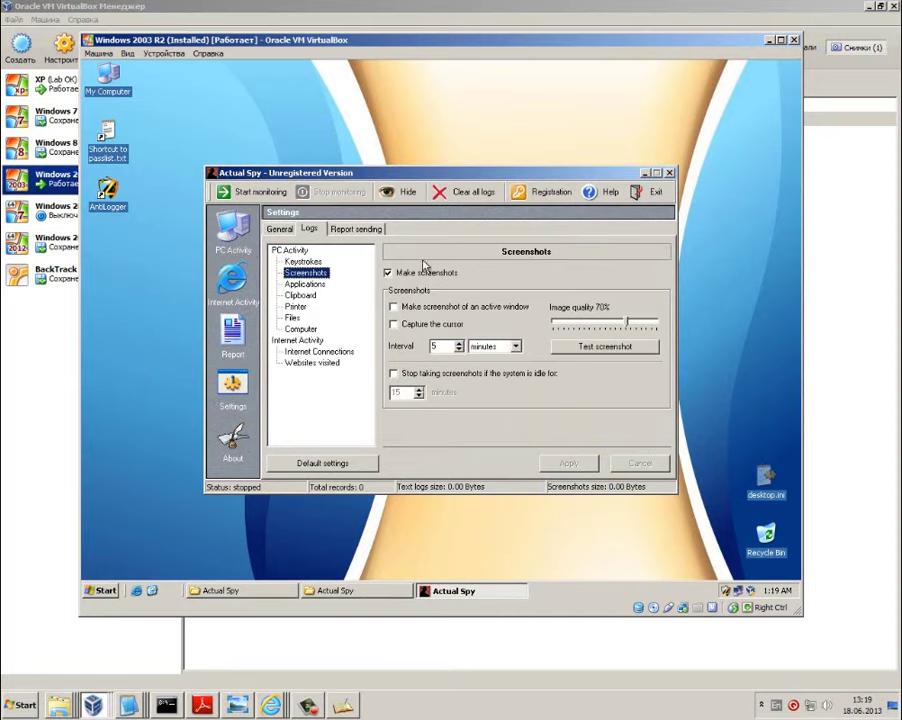
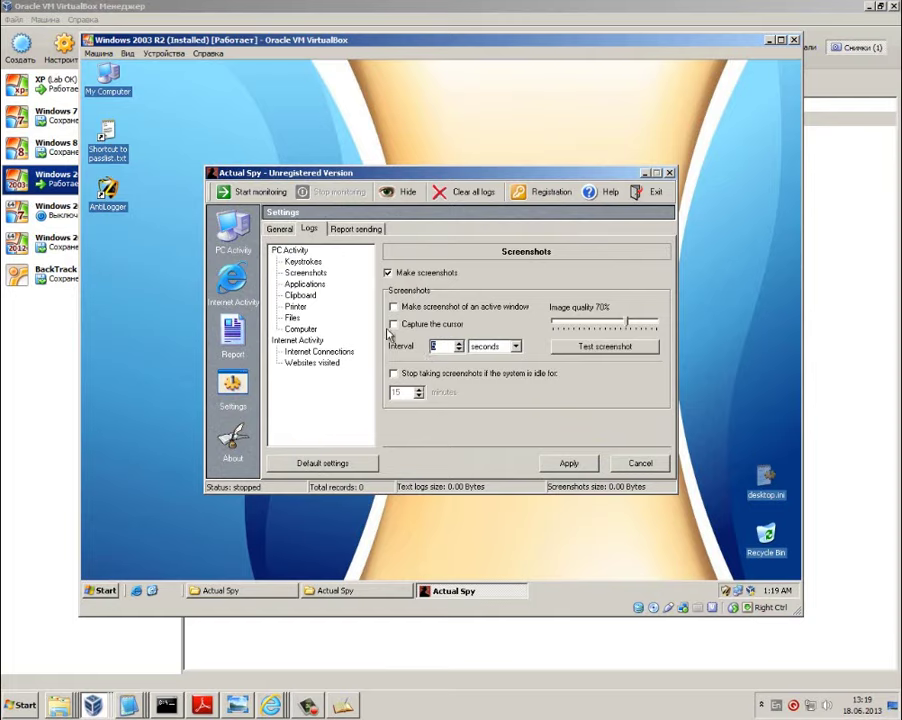
pyautogui.click(305, 272)
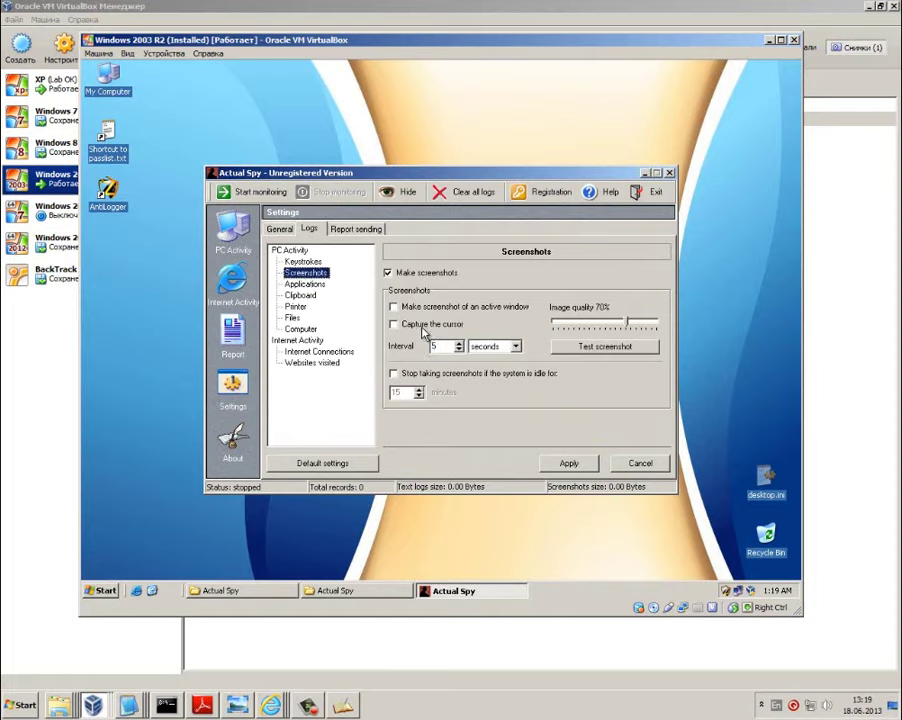
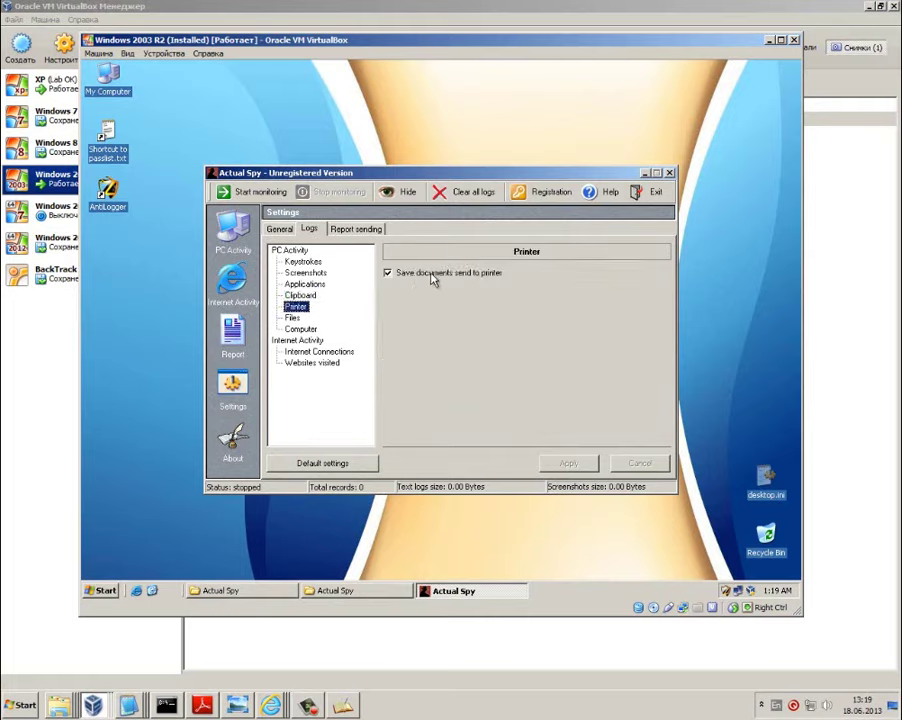
pyautogui.click(298, 328)
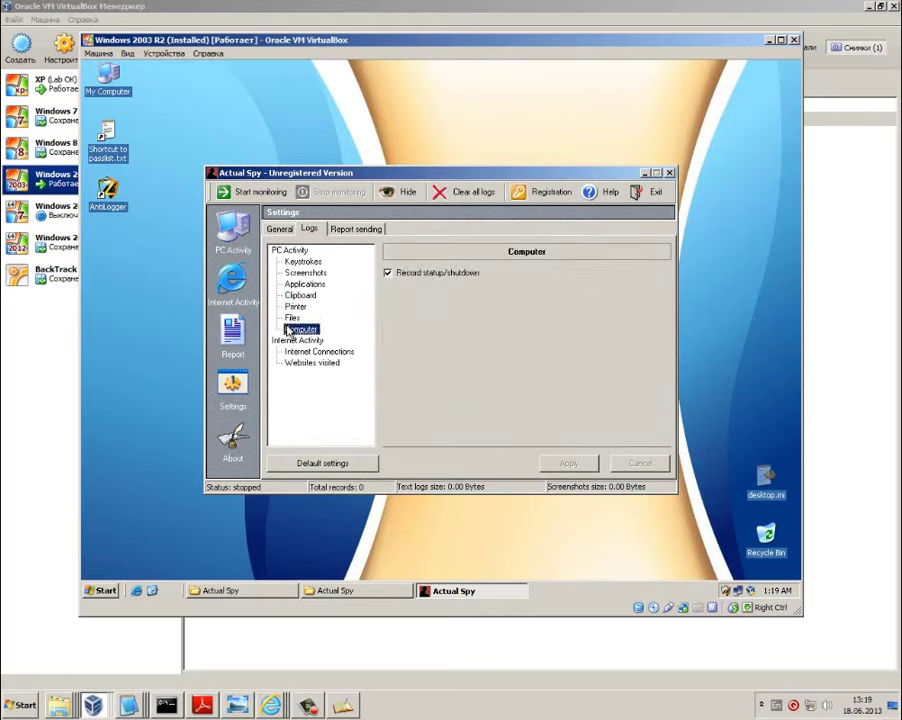
pyautogui.click(292, 317)
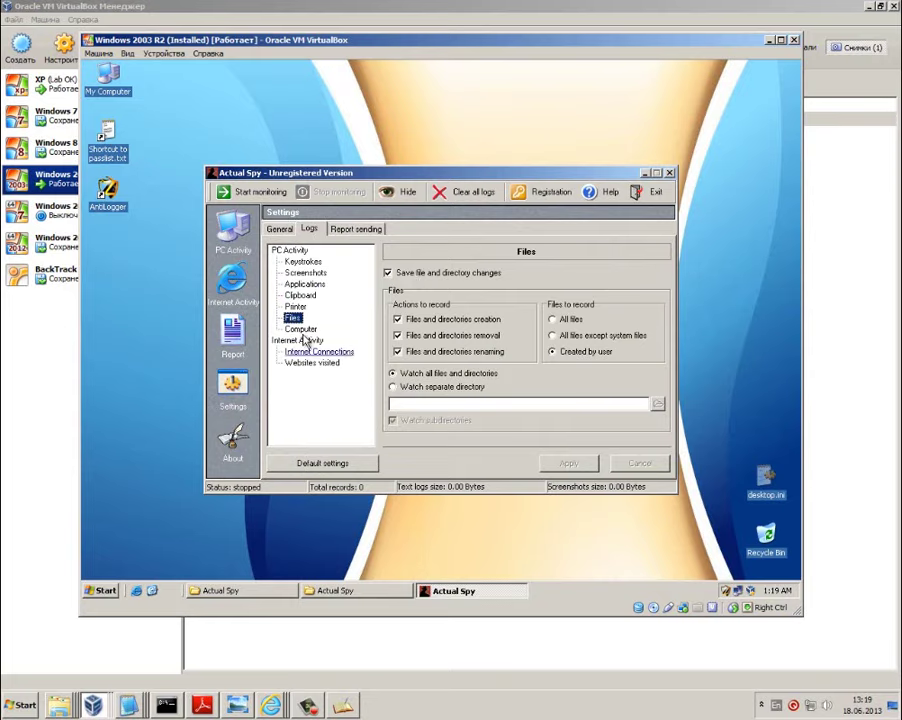
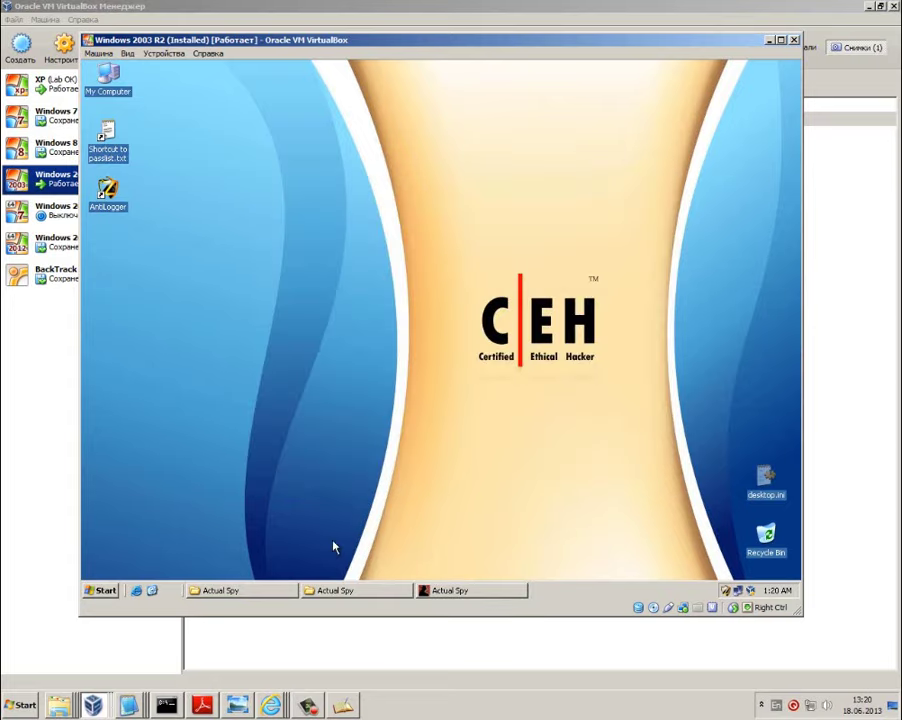
# Open Notepad and write SECRET MESSAGES in a new document
pyautogui.click(102, 594)
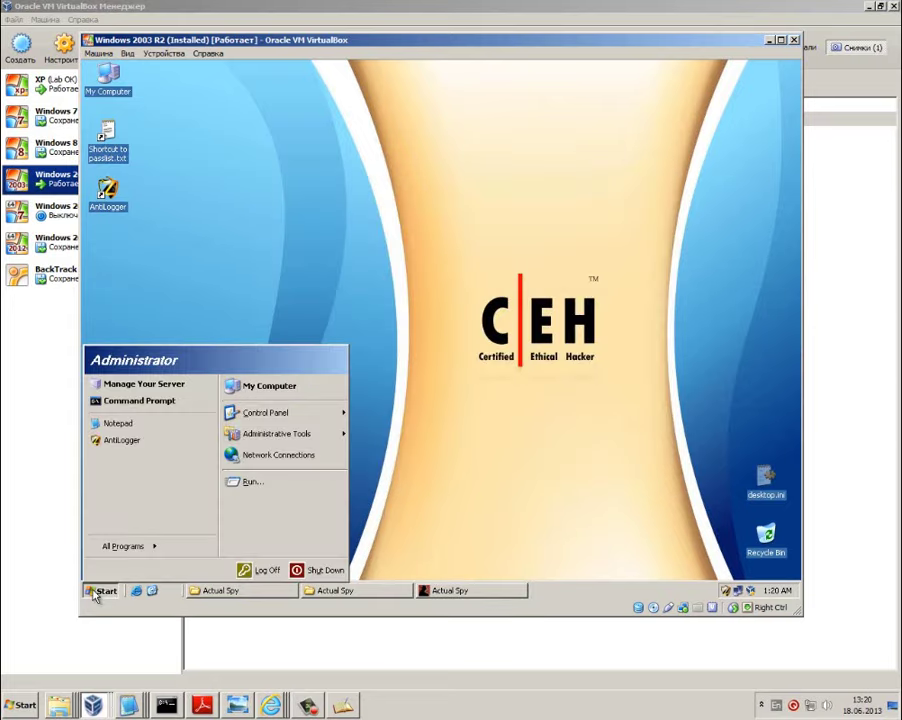
pyautogui.click(145, 424)
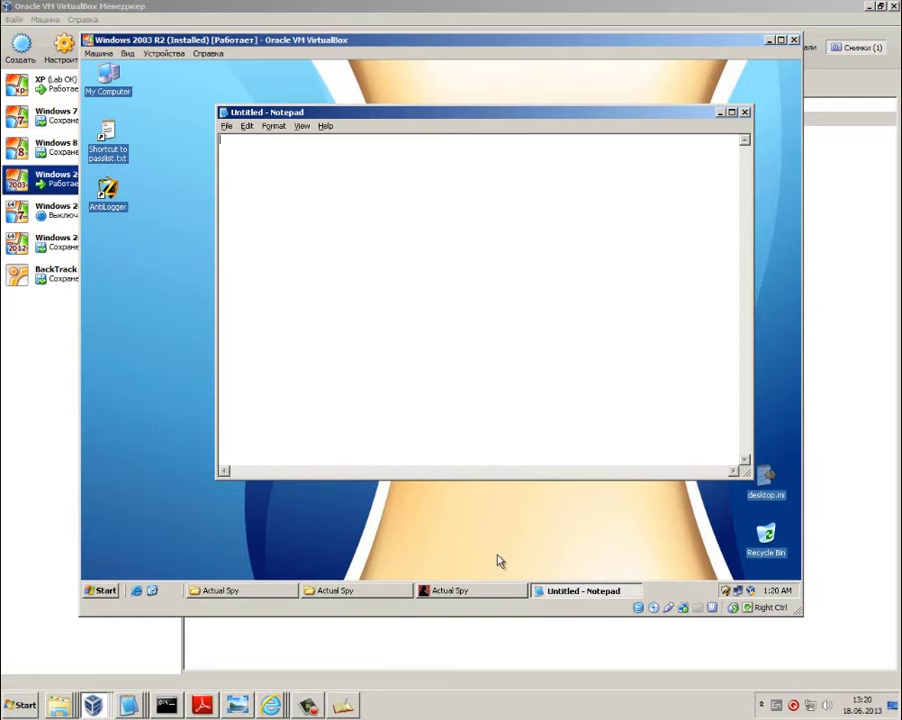
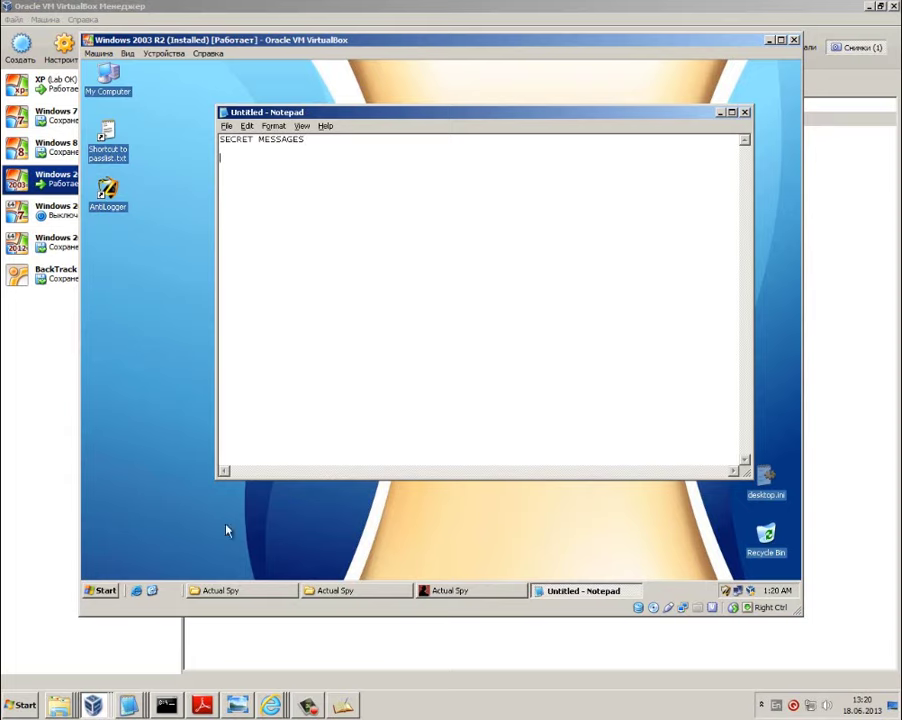
# Open Internet Explorer in the virtual machine and load ya.ru
pyautogui.click(138, 592)
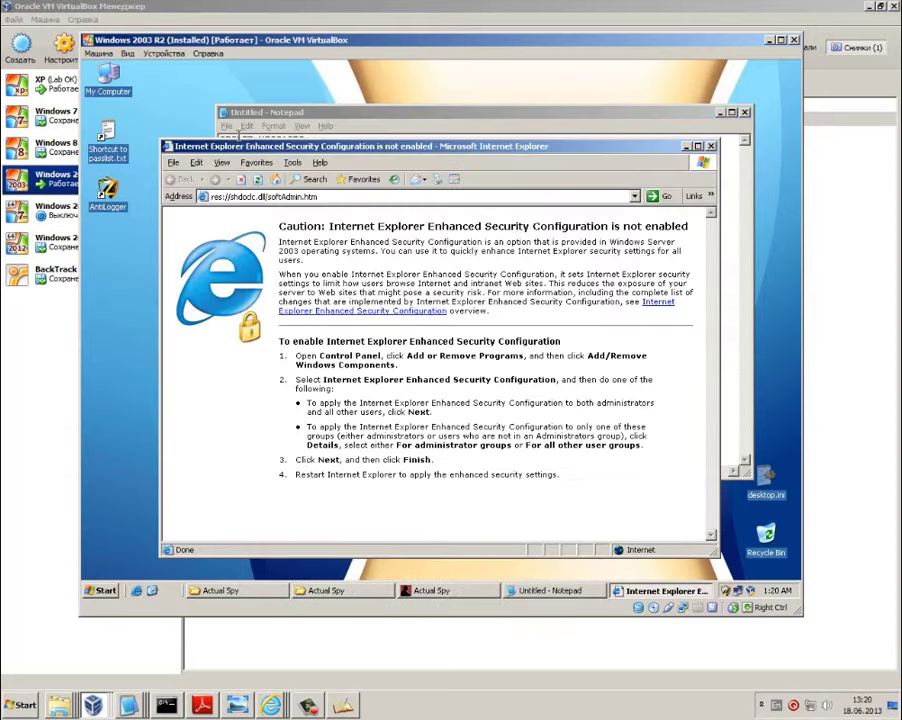
pyautogui.click(378, 196)
pyautogui.write('y')
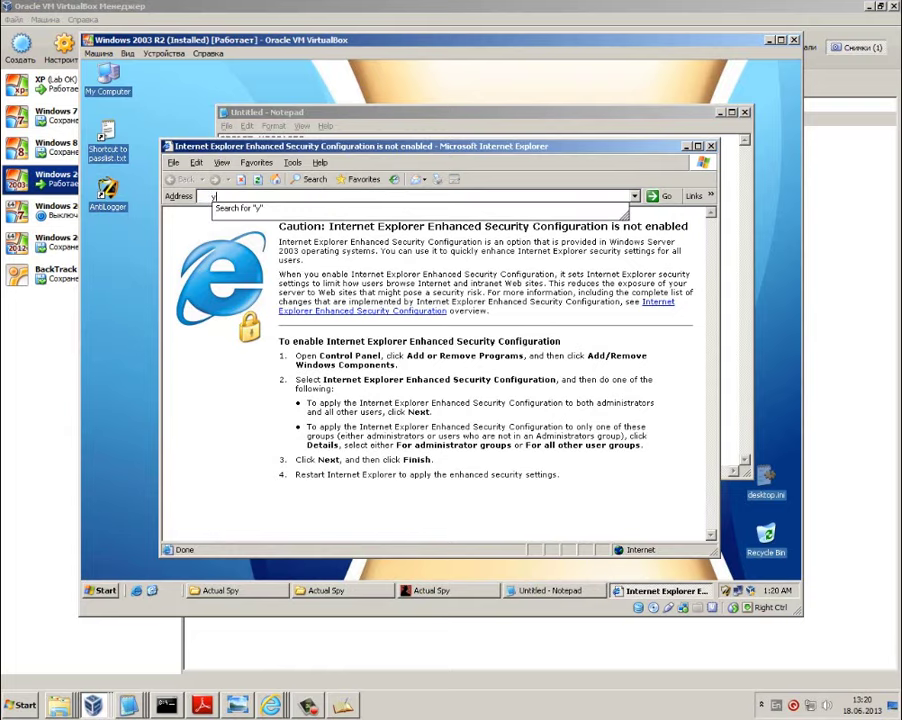
pyautogui.write('a.ru')
pyautogui.press('Return')
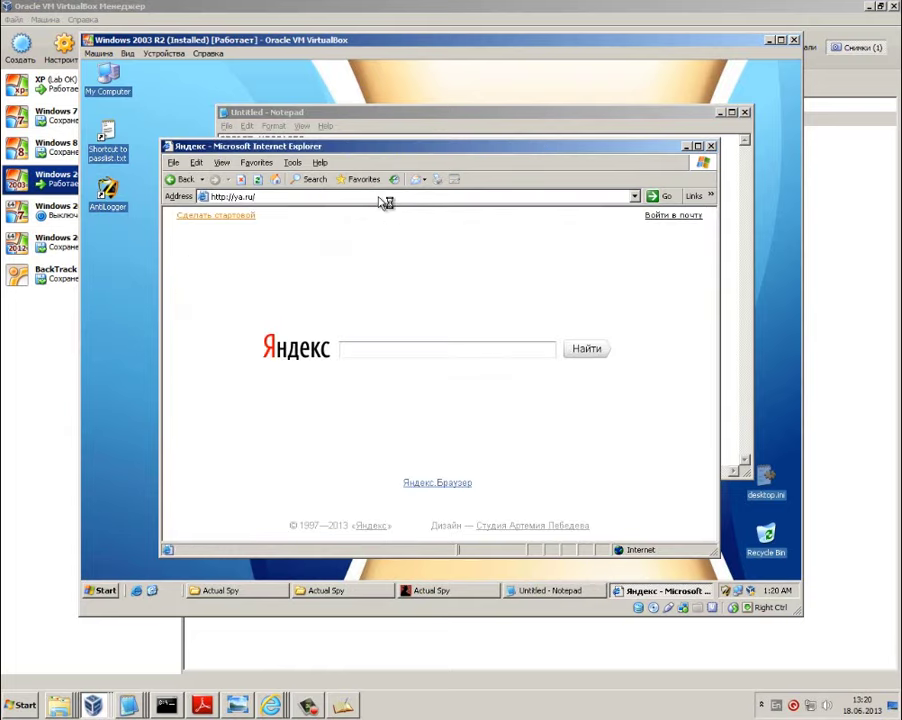
# Browse to C:\Program Files\ACSPMonitor\logs\pic to view the captured screenshot files, minimize the folder and dismiss the browser's Privacy notice
pyautogui.doubleClick(108, 77)
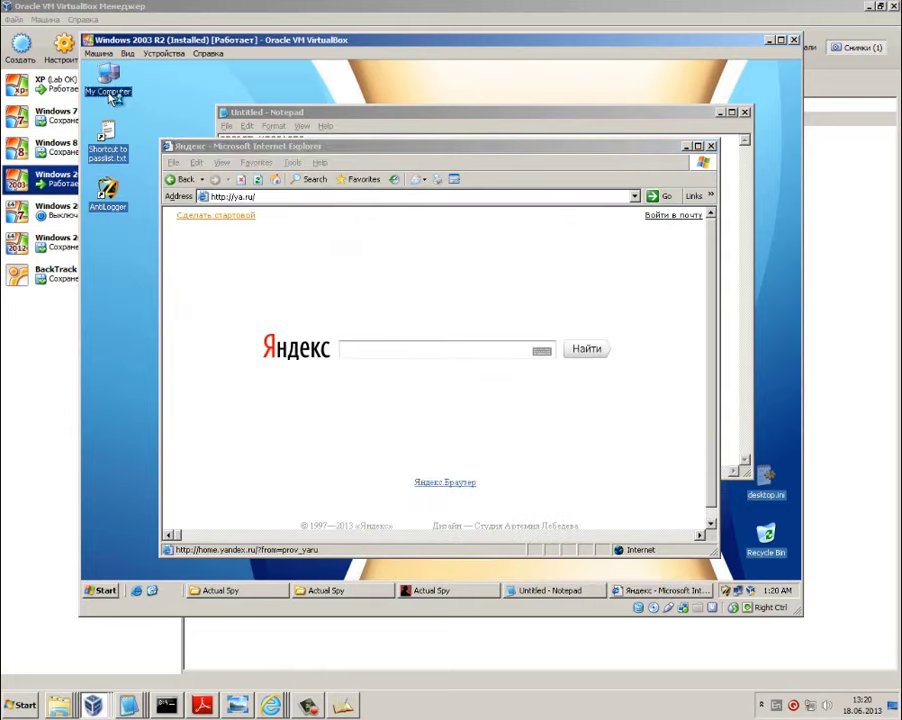
pyautogui.doubleClick(138, 170)
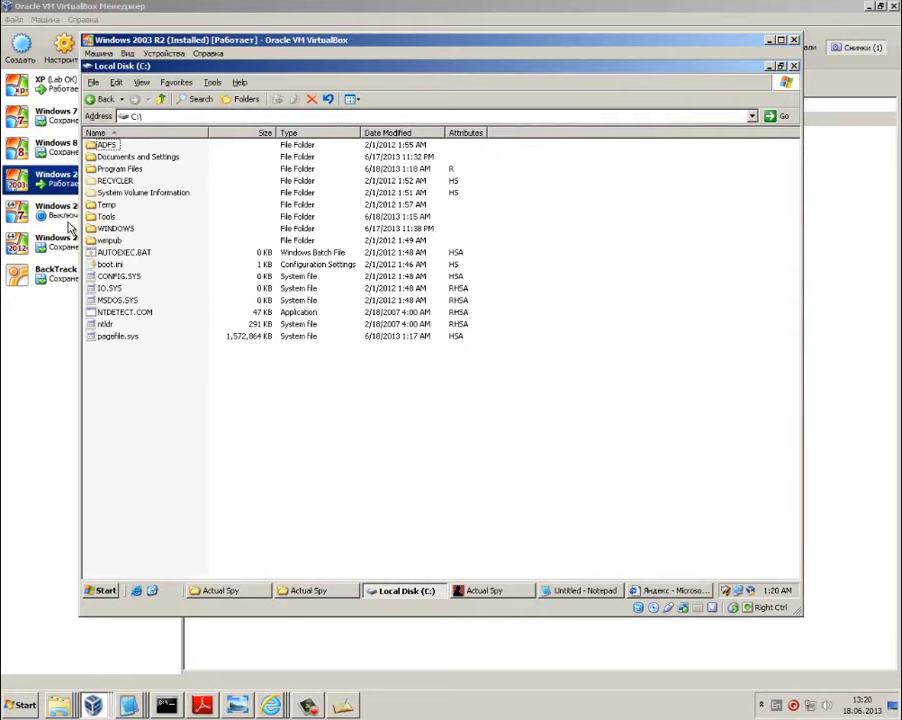
pyautogui.doubleClick(118, 169)
pyautogui.doubleClick(116, 145)
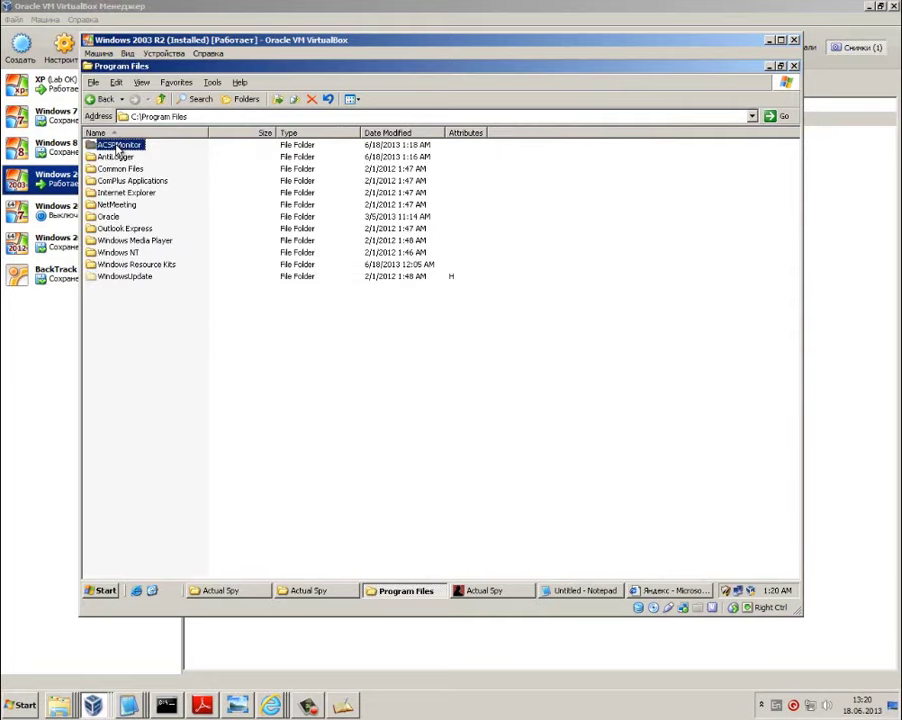
pyautogui.doubleClick(106, 145)
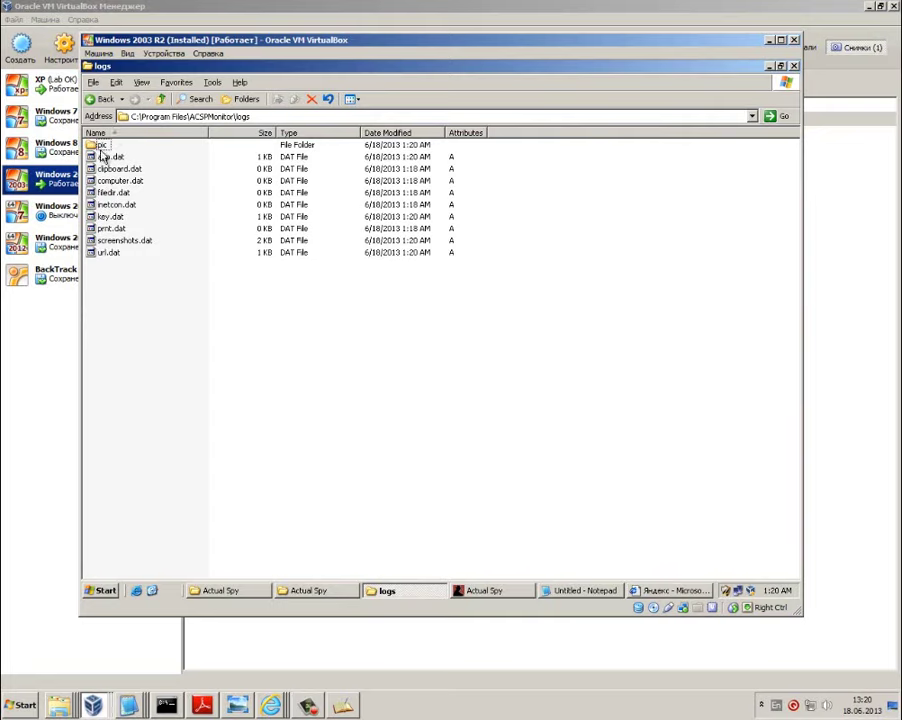
pyautogui.doubleClick(112, 146)
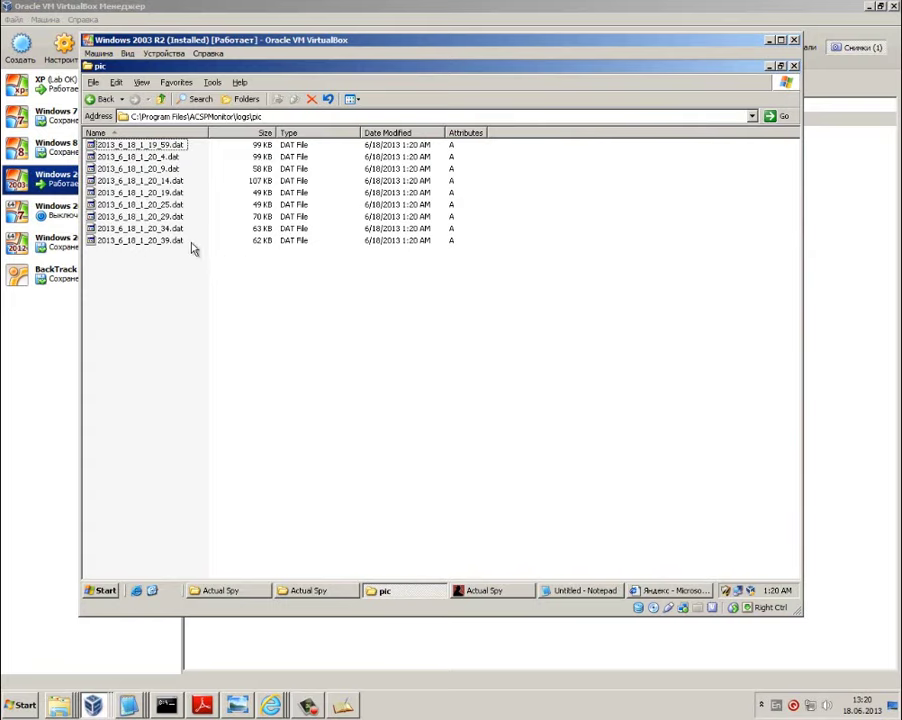
pyautogui.click(769, 67)
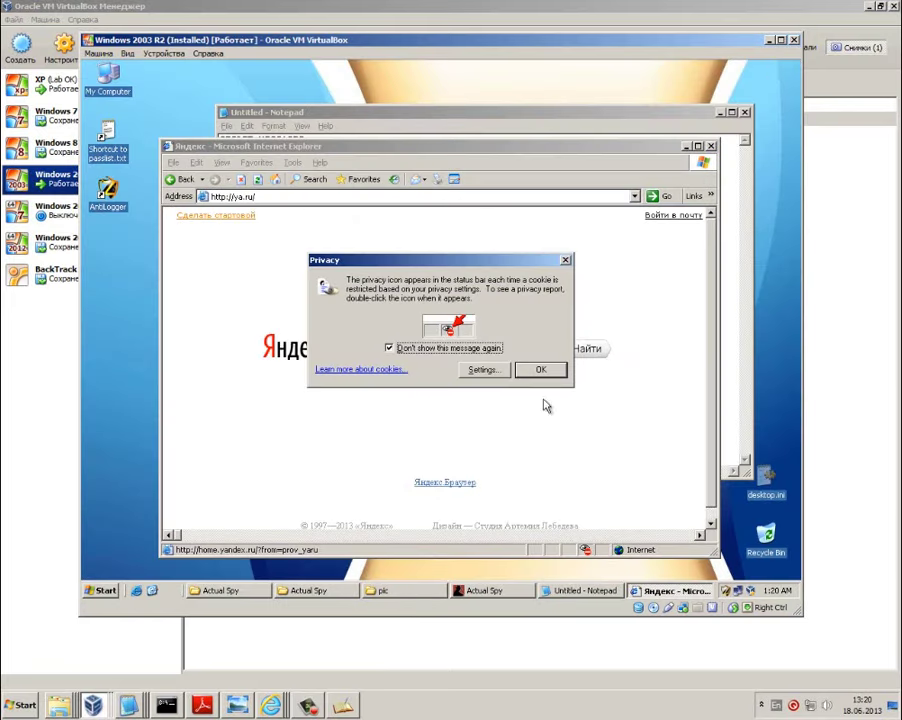
pyautogui.click(447, 348)
pyautogui.click(541, 370)
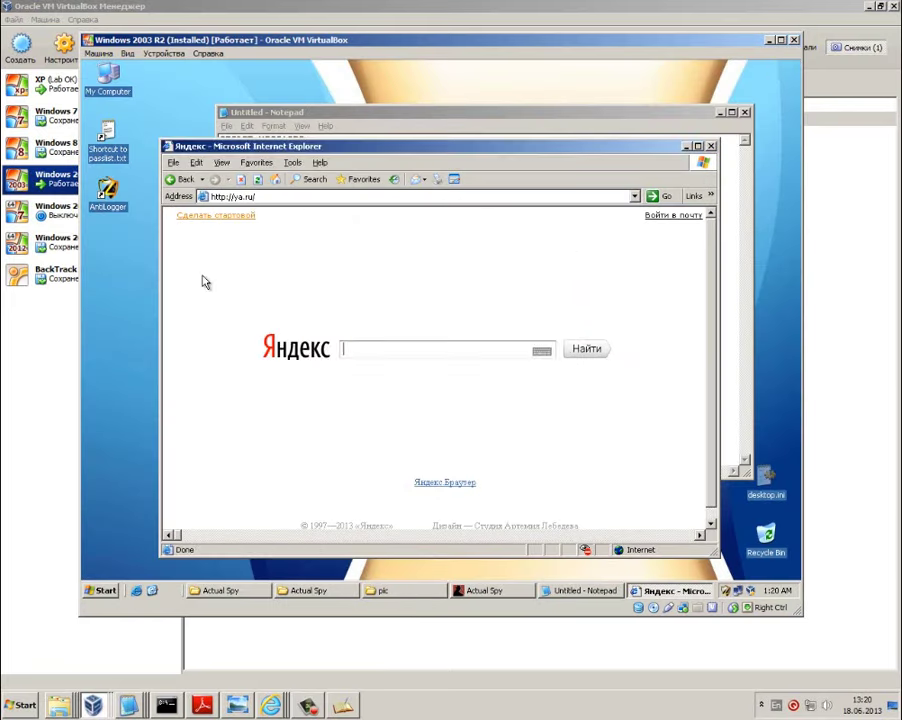
# Open report_2013_6_18_1_20_52.html from the host's C:\Mail\report folder and review its logged applications, keystrokes and visited websites
pyautogui.click(20, 705)
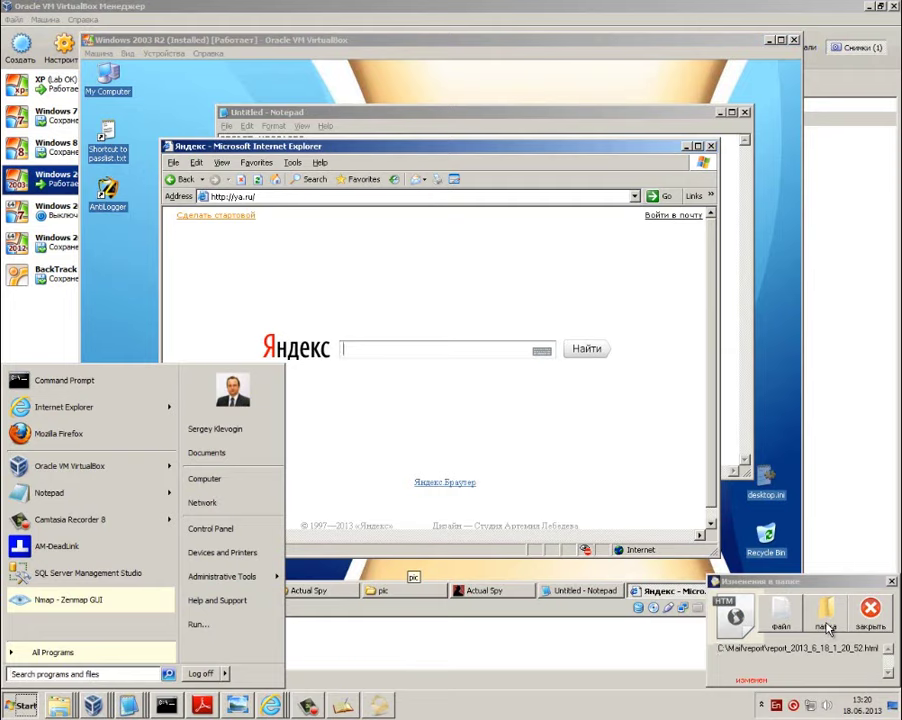
pyautogui.click(826, 625)
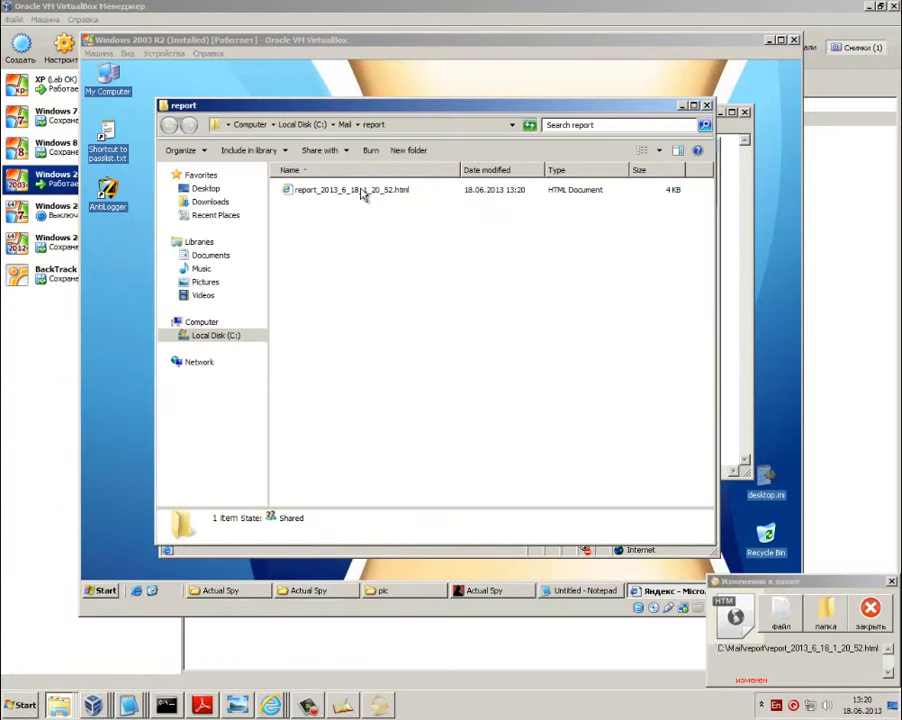
pyautogui.doubleClick(360, 193)
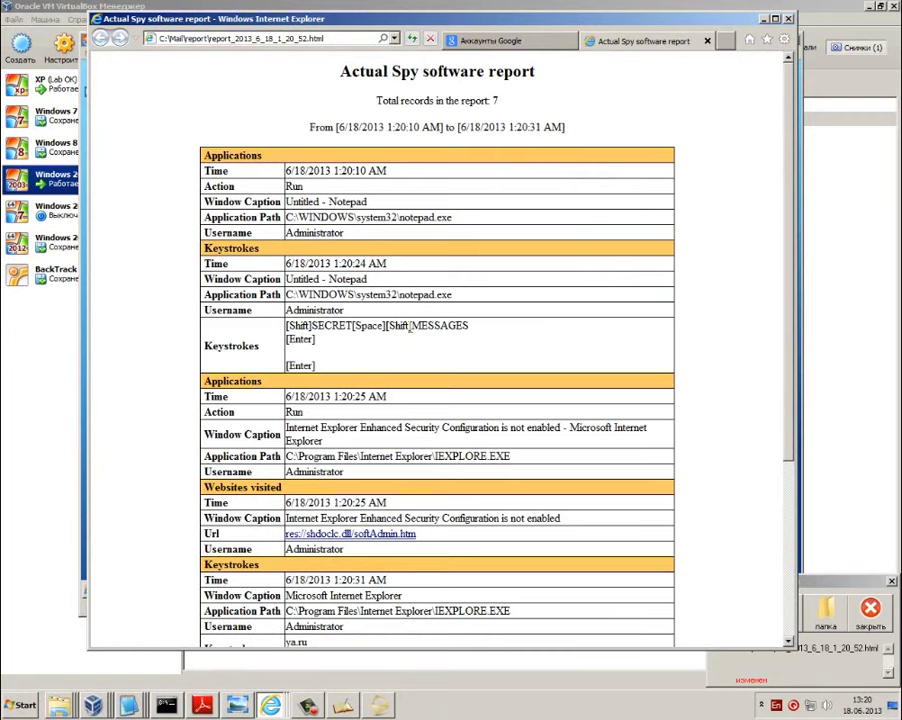
pyautogui.scroll(-3, 410, 330)
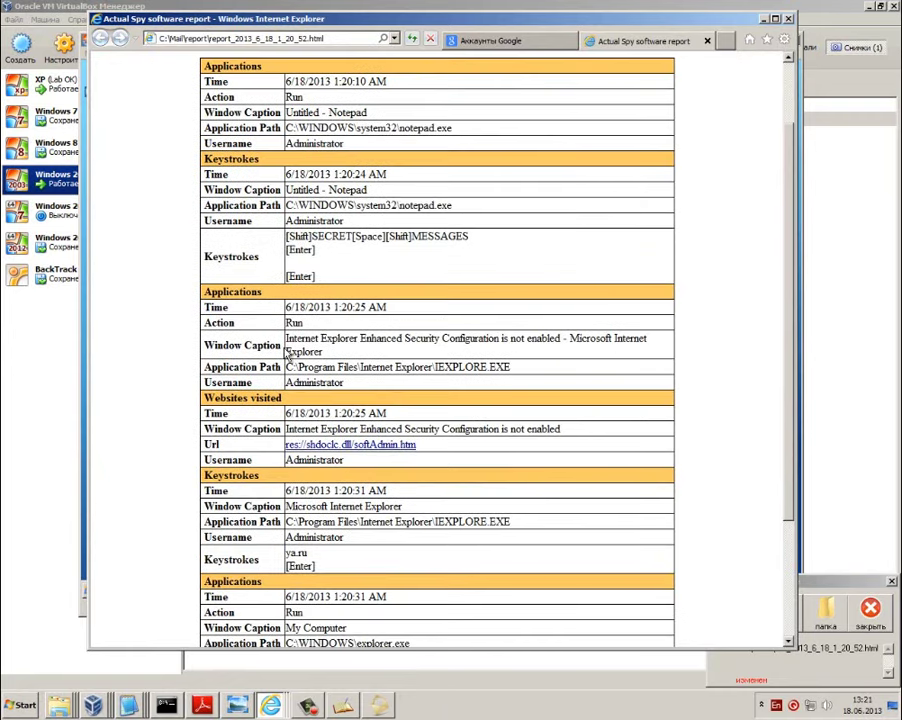
pyautogui.scroll(-3, 391, 345)
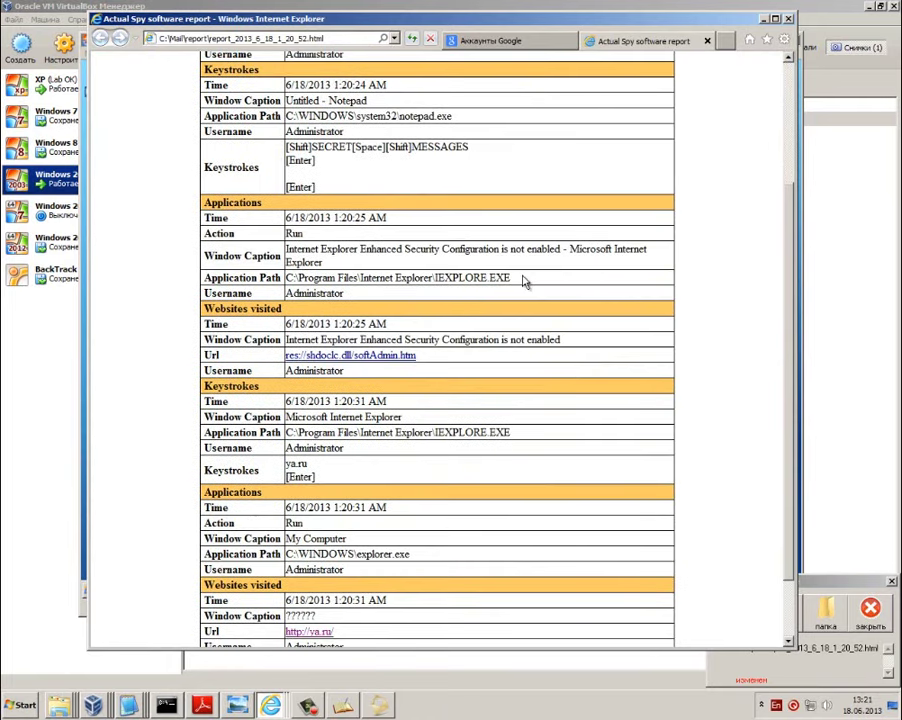
pyautogui.scroll(-3, 522, 281)
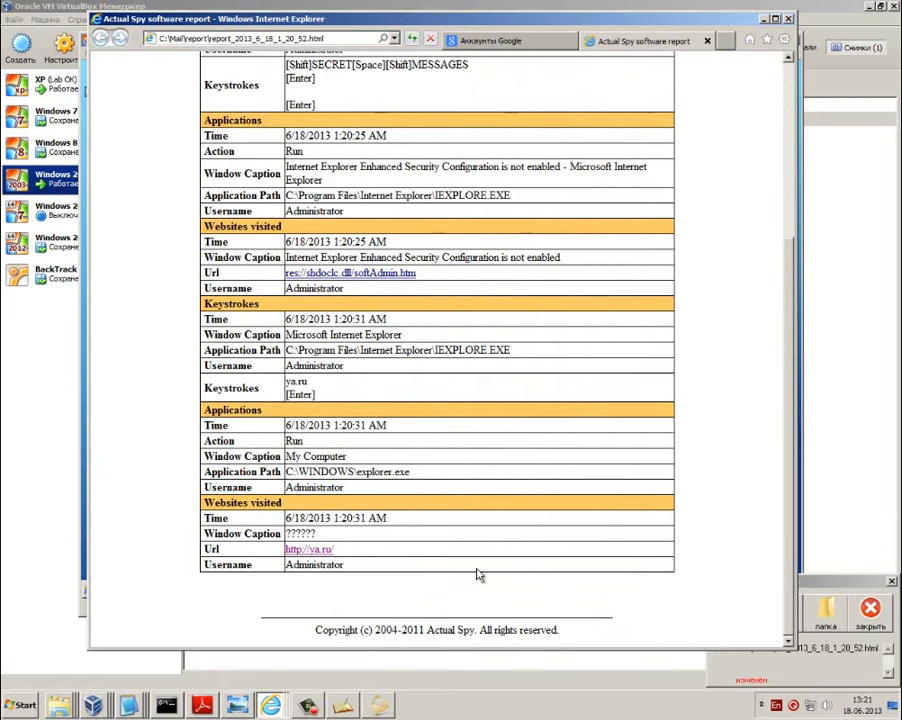
pyautogui.scroll(10, 490, 590)
pyautogui.scroll(-5, 527, 563)
pyautogui.click(788, 18)
pyautogui.click(681, 107)
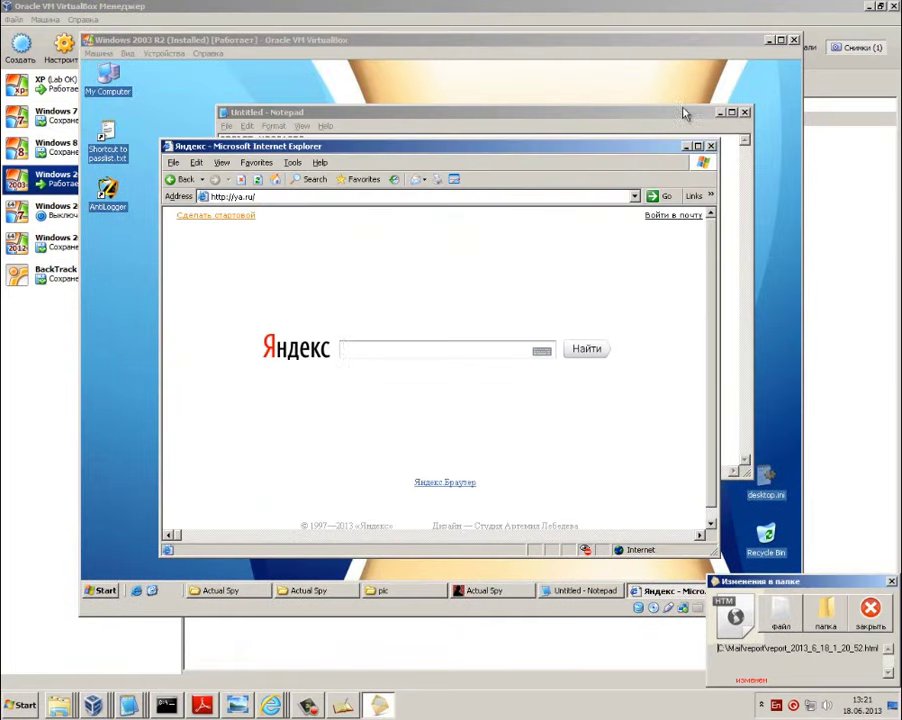
# Minimize the Yandex browser window and bring up Actual Spy to check its report sending settings
pyautogui.click(687, 148)
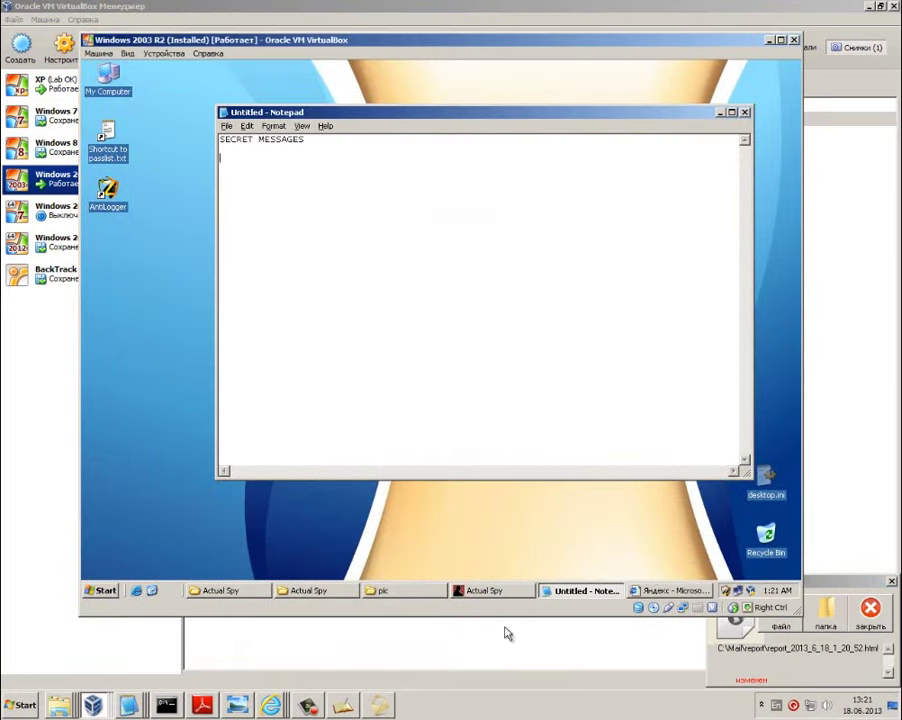
pyautogui.click(487, 591)
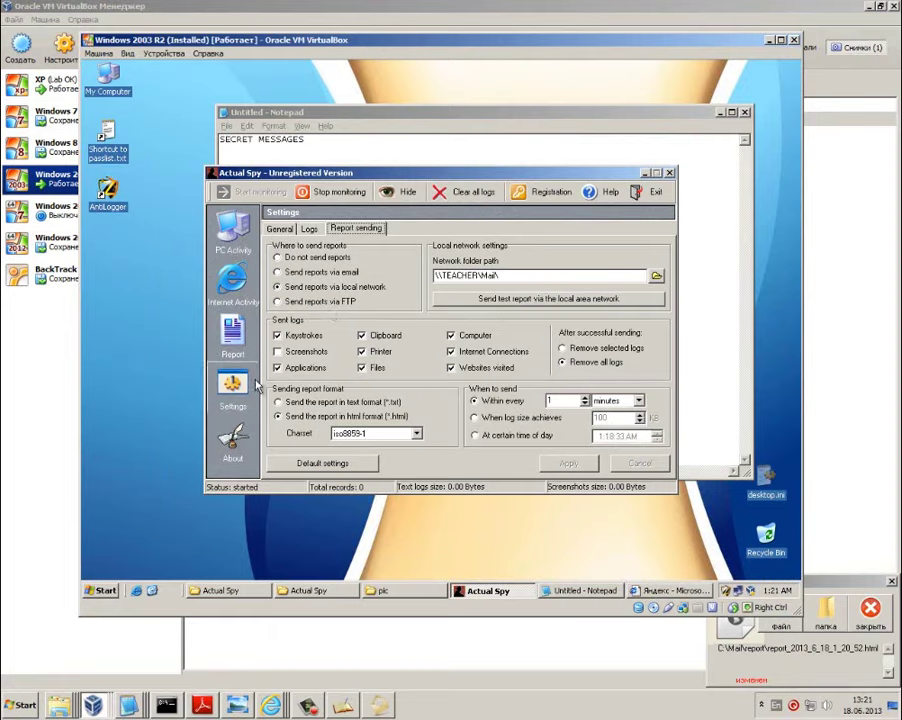
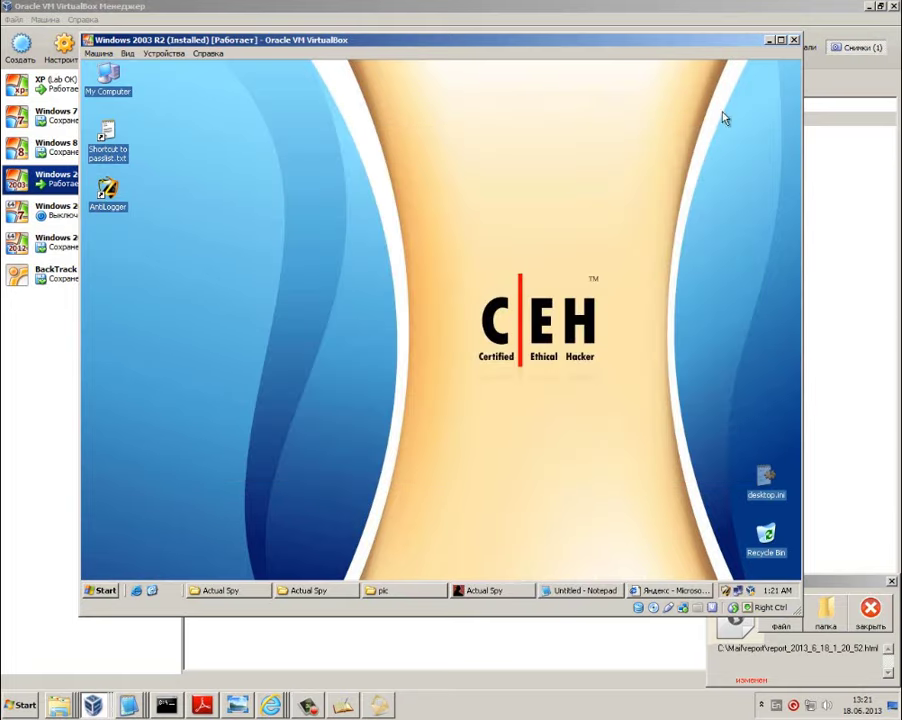
# Open Zemana AntiLogger, review its settings from General Settings through Supervisor Password, cancel without saving and minimize the program
pyautogui.doubleClick(727, 593)
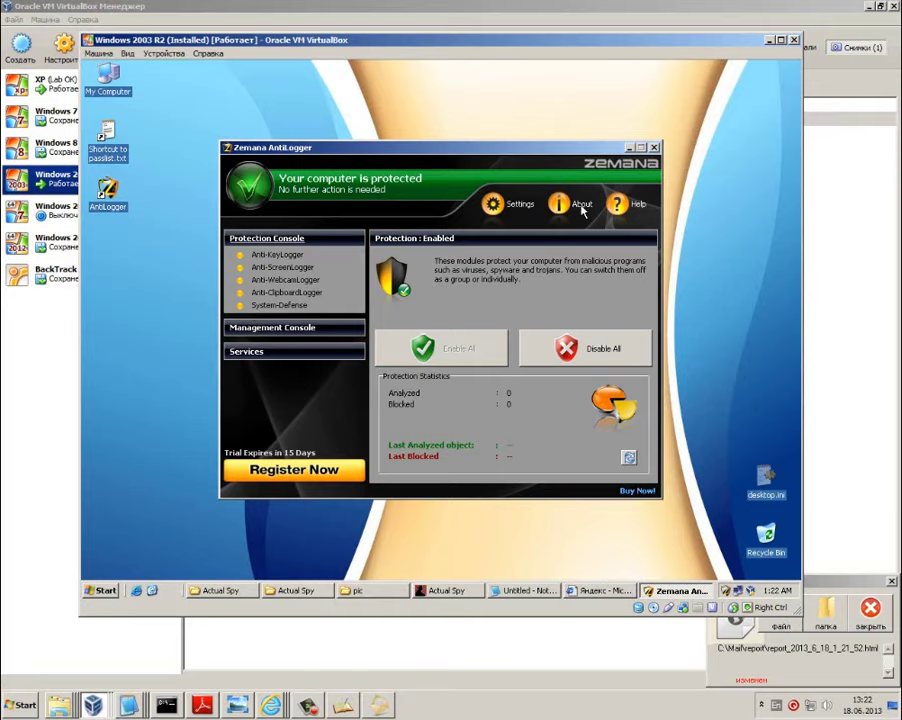
pyautogui.click(521, 206)
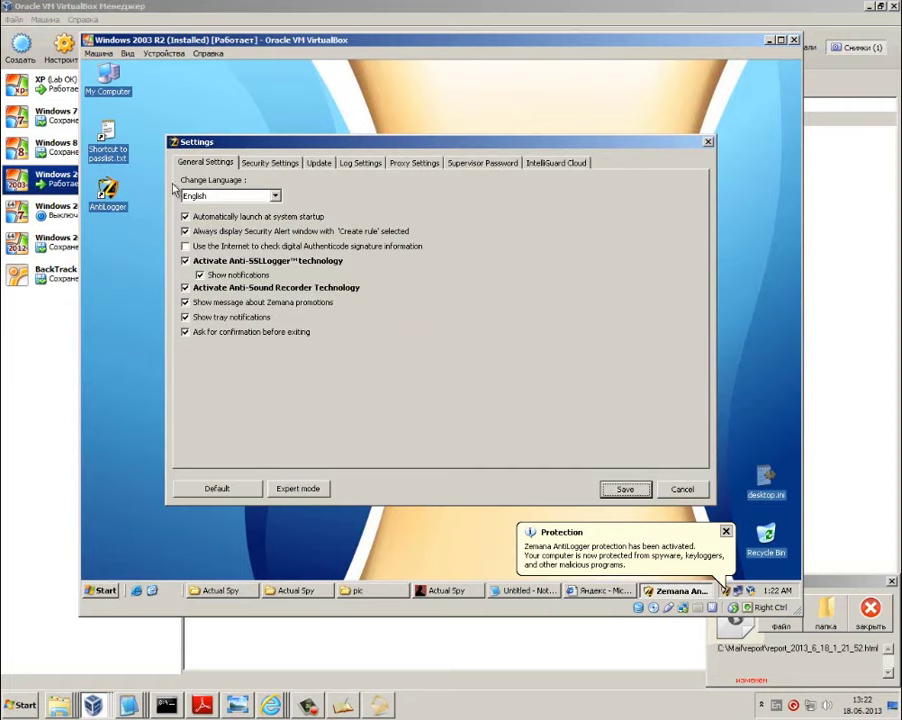
pyautogui.click(266, 163)
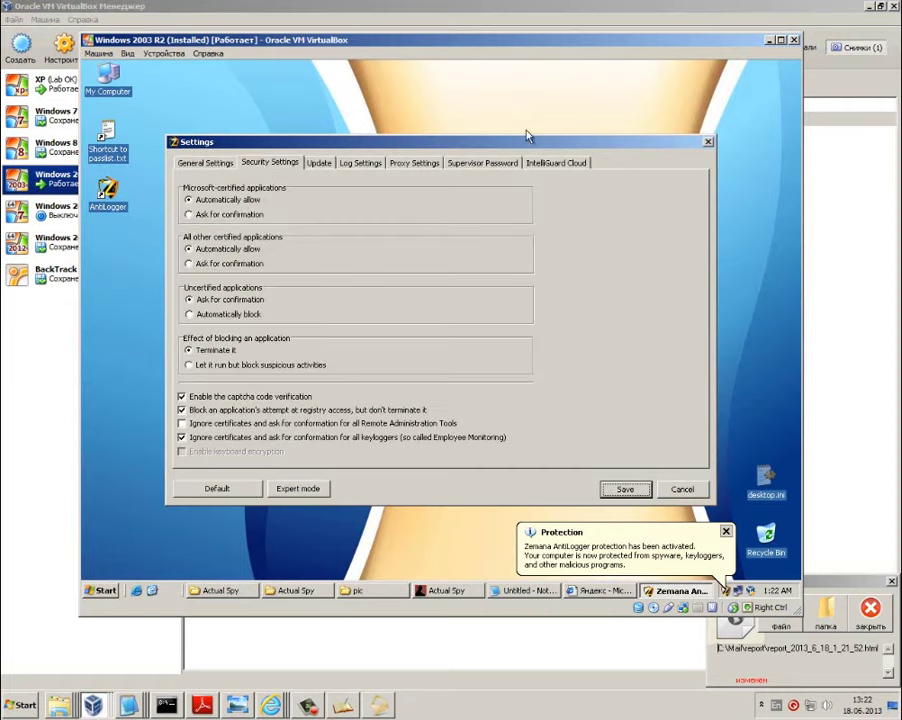
pyautogui.click(320, 165)
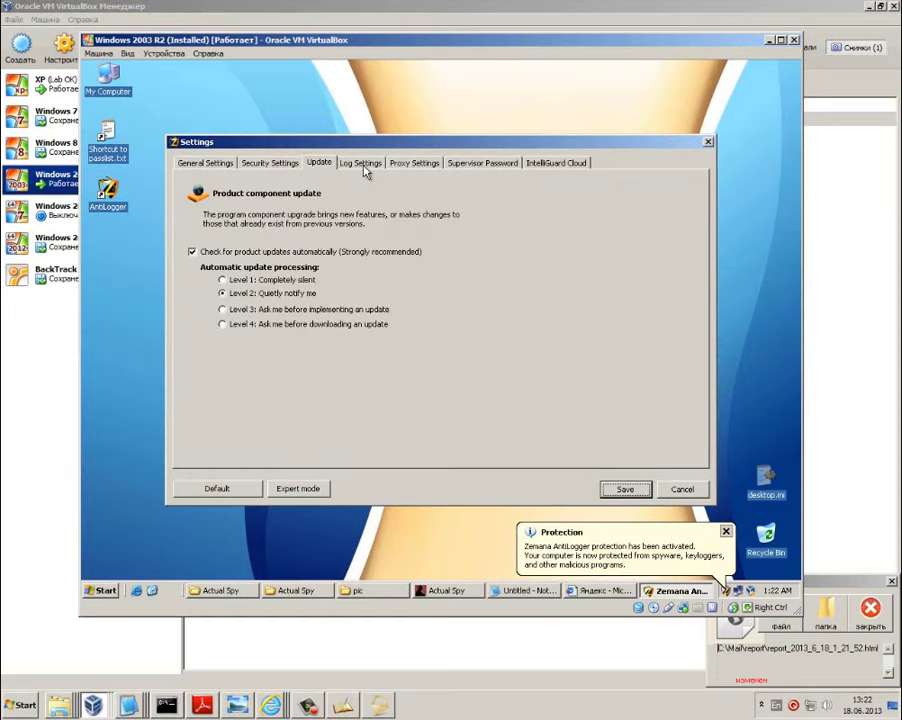
pyautogui.click(364, 166)
pyautogui.click(410, 164)
pyautogui.click(481, 163)
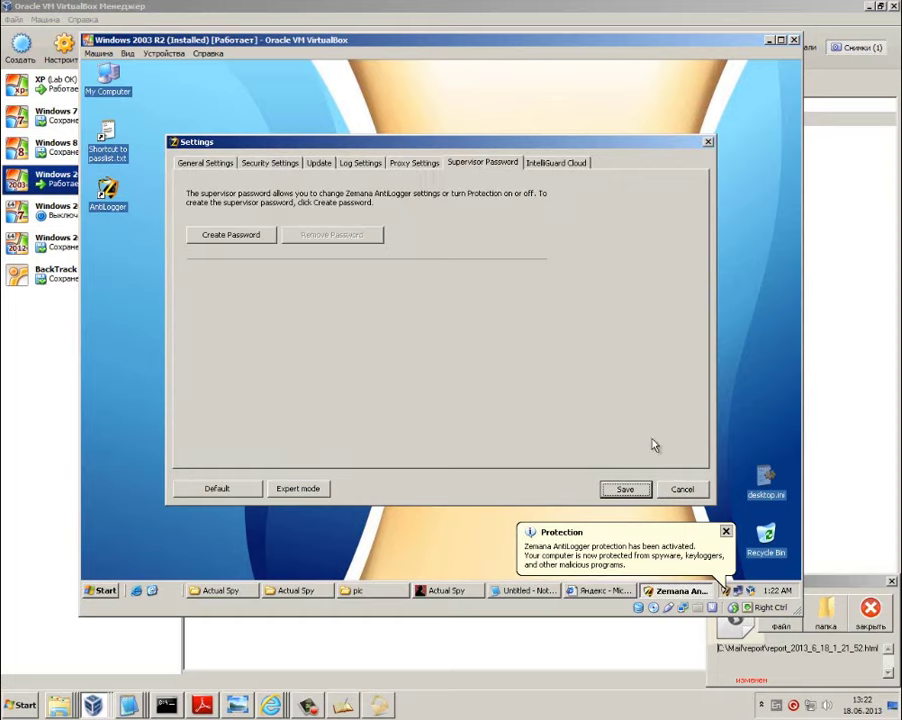
pyautogui.click(684, 489)
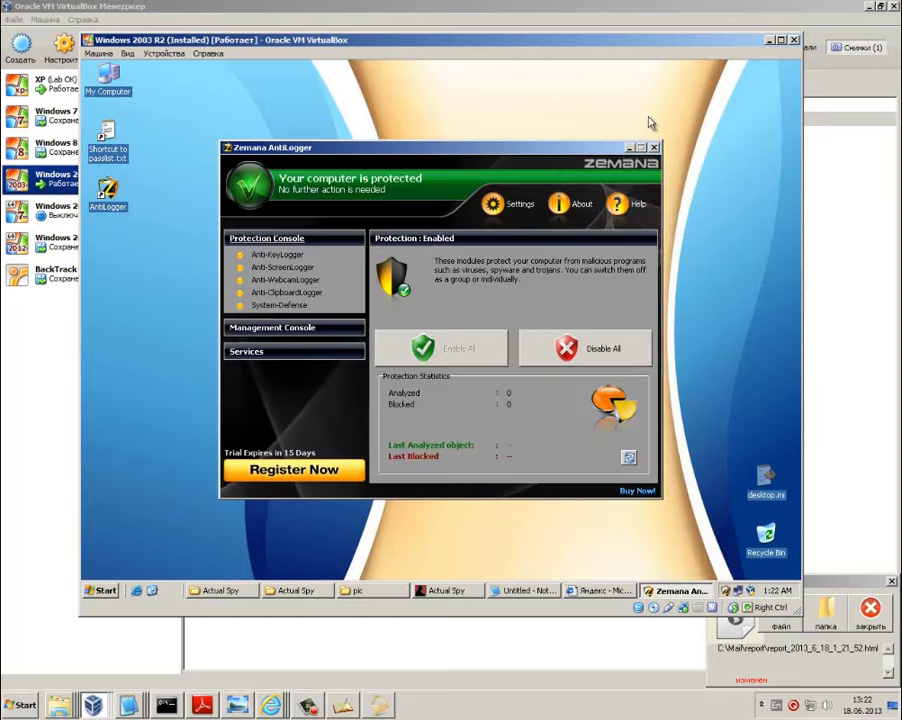
pyautogui.click(629, 148)
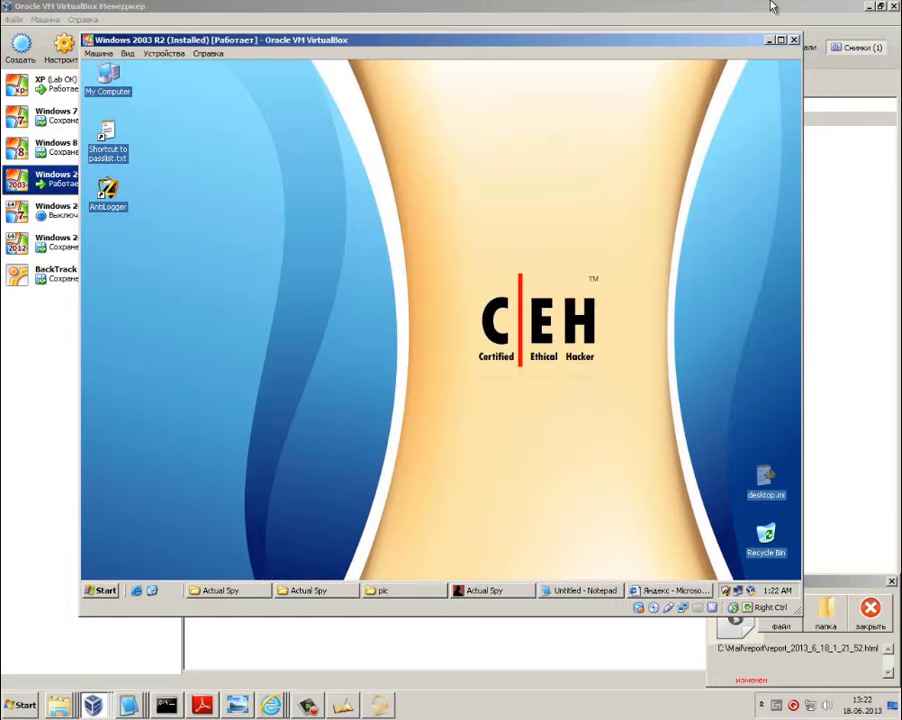
# Open report_2013_6_18_1_21_52.html from the host's report folder, examine its records and minimize the open windows to return to the slides
pyautogui.click(771, 41)
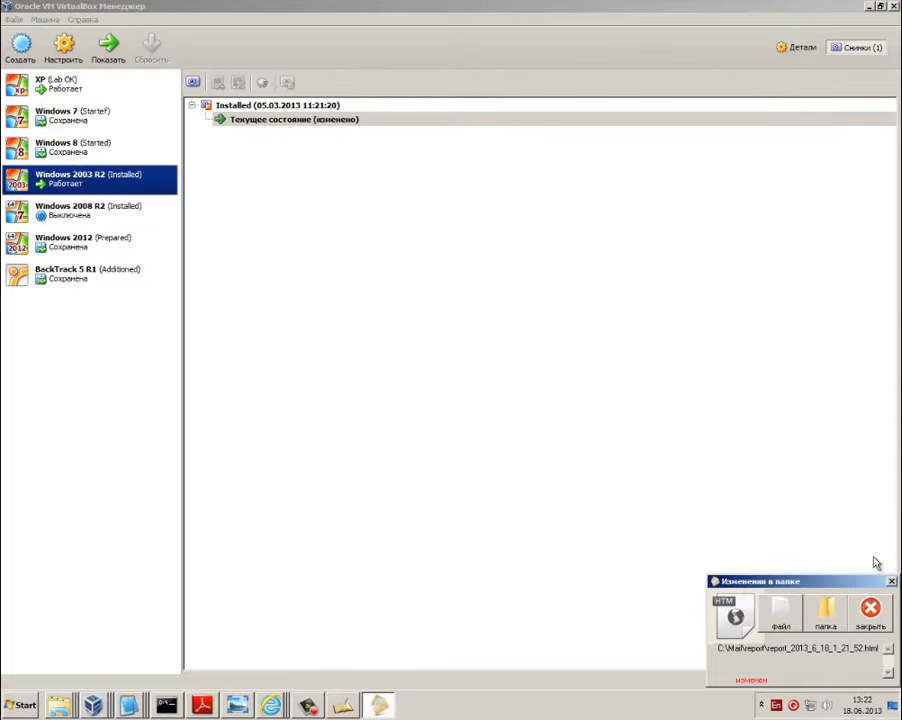
pyautogui.click(824, 612)
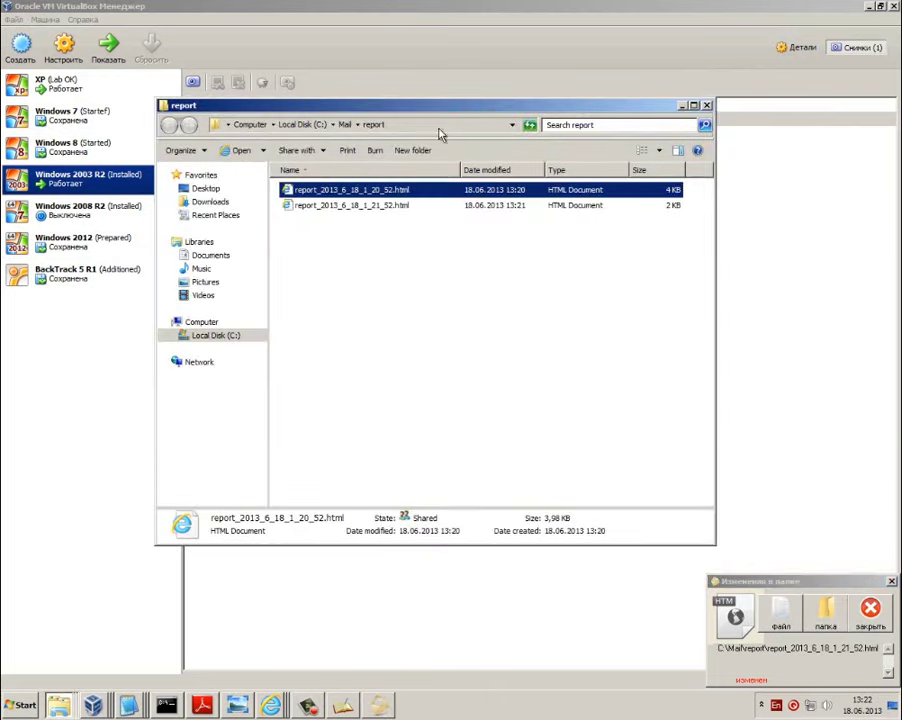
pyautogui.doubleClick(387, 205)
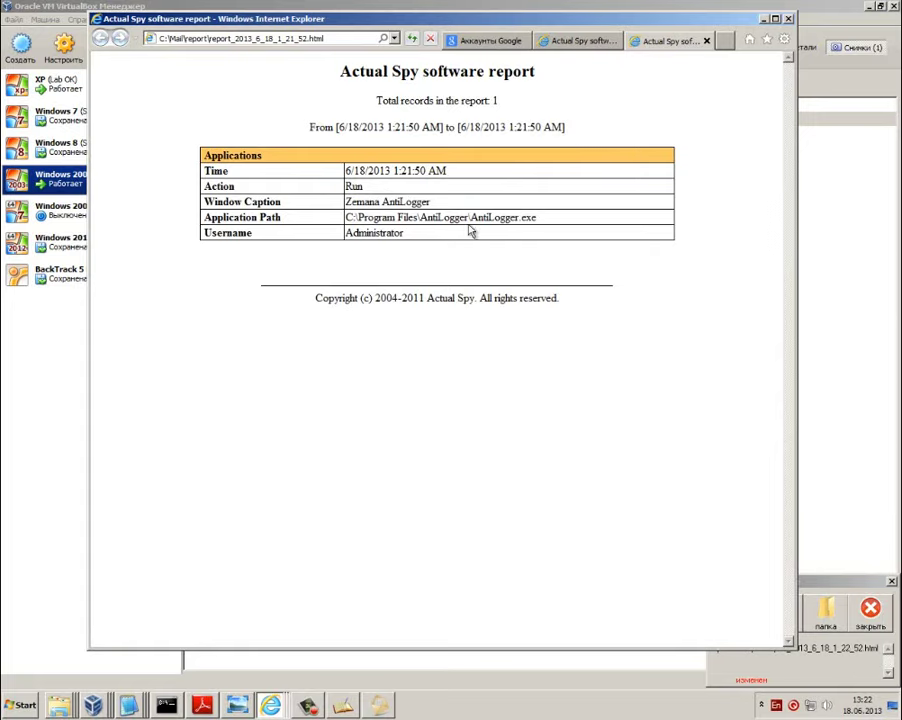
pyautogui.click(764, 19)
pyautogui.click(870, 7)
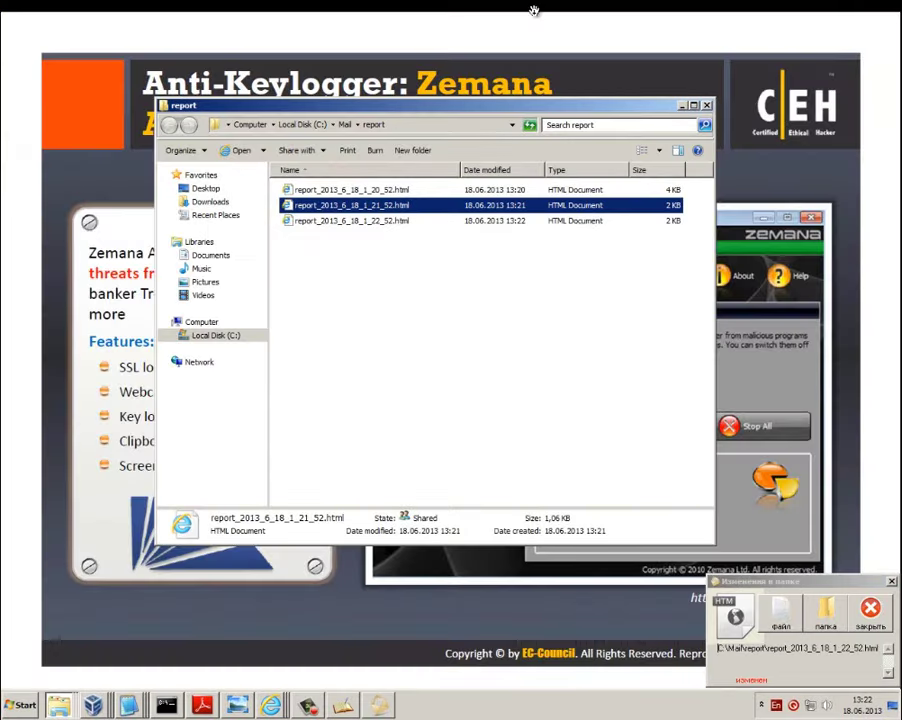
pyautogui.click(683, 105)
pyautogui.click(559, 130)
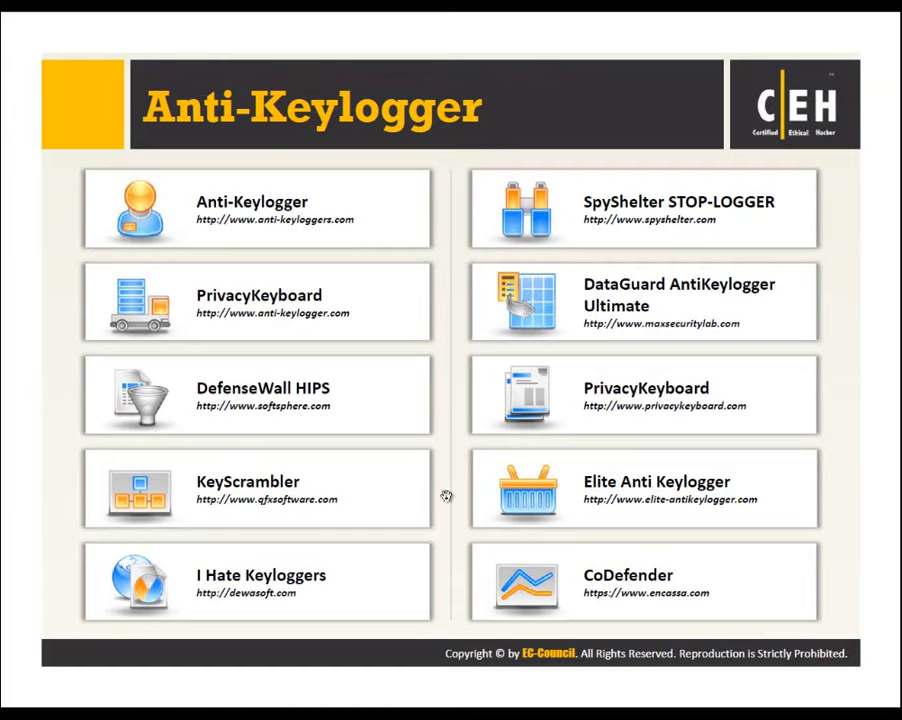
pyautogui.press('Left')
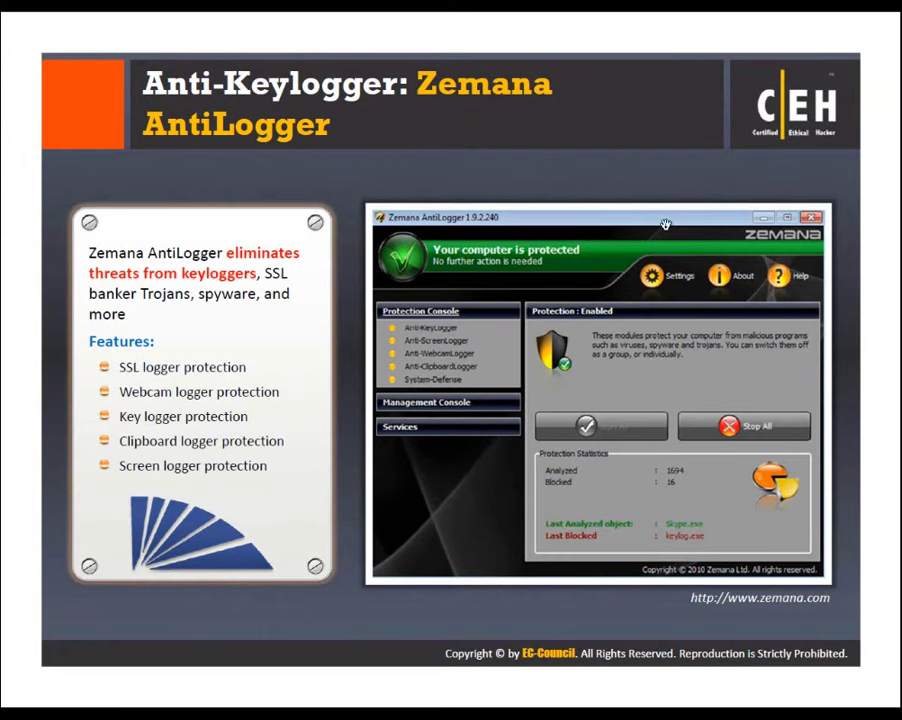
pyautogui.press('Right')
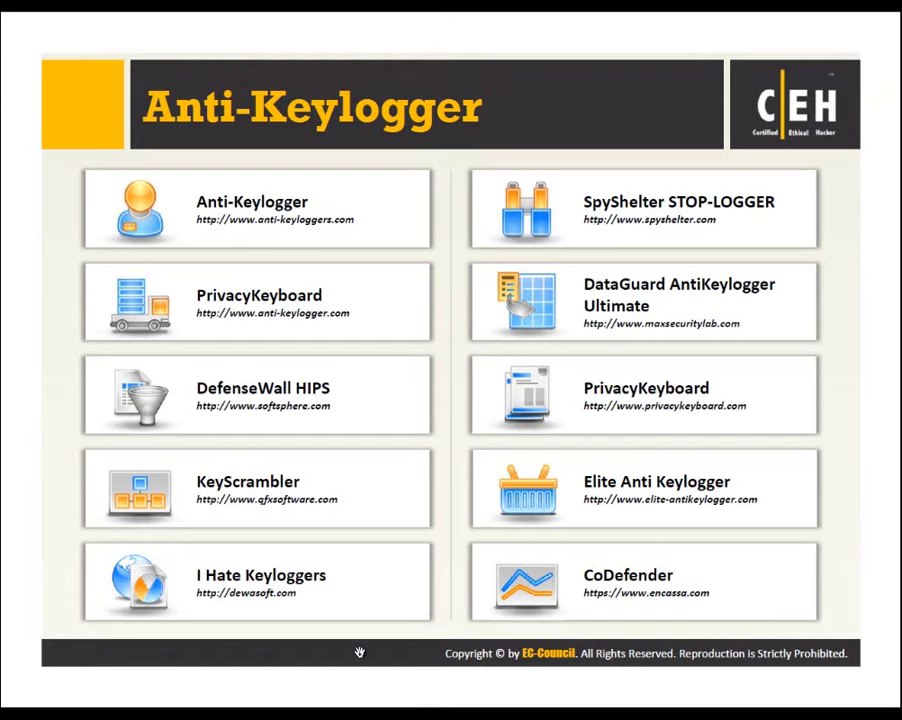
pyautogui.click(388, 585)
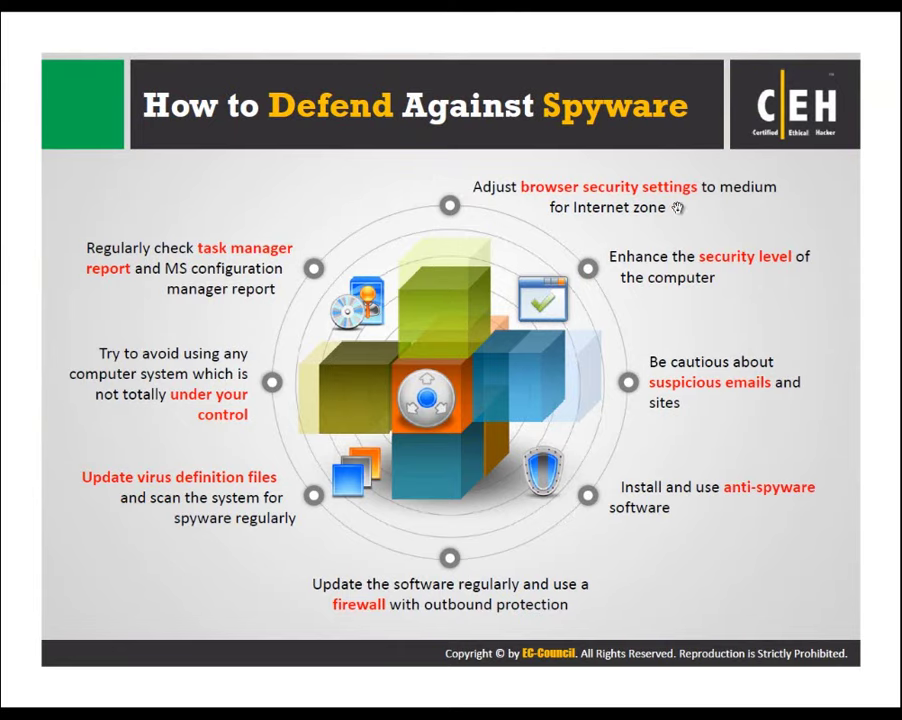
pyautogui.click(302, 469)
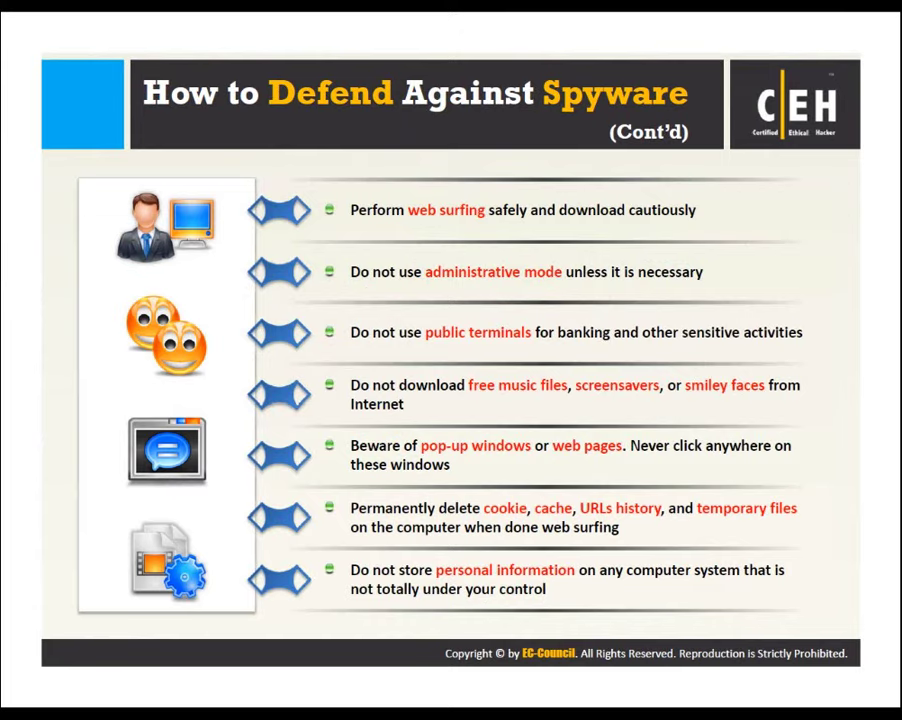
pyautogui.click(474, 541)
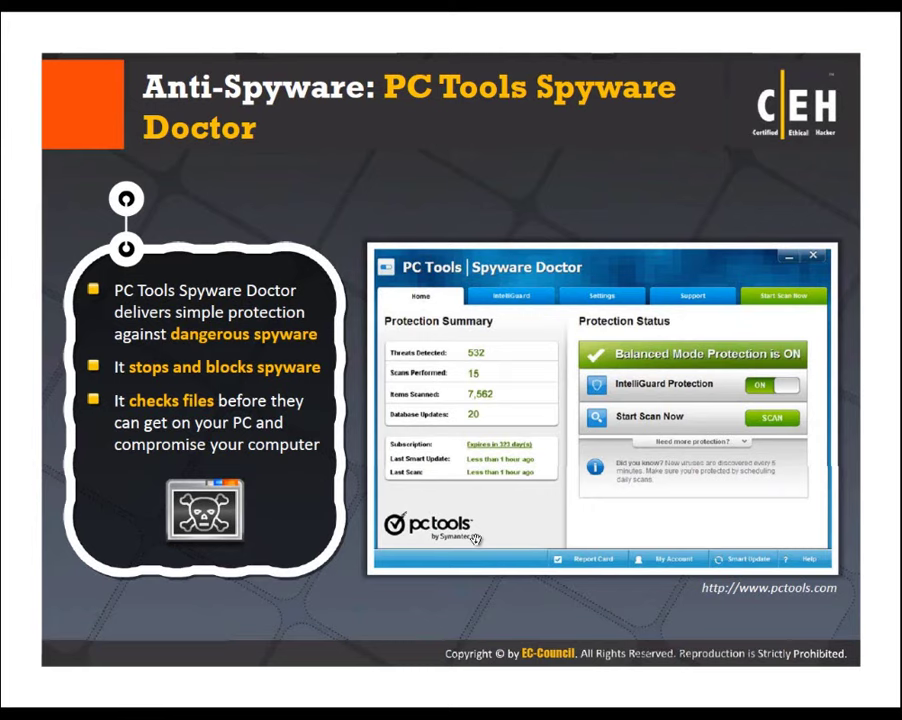